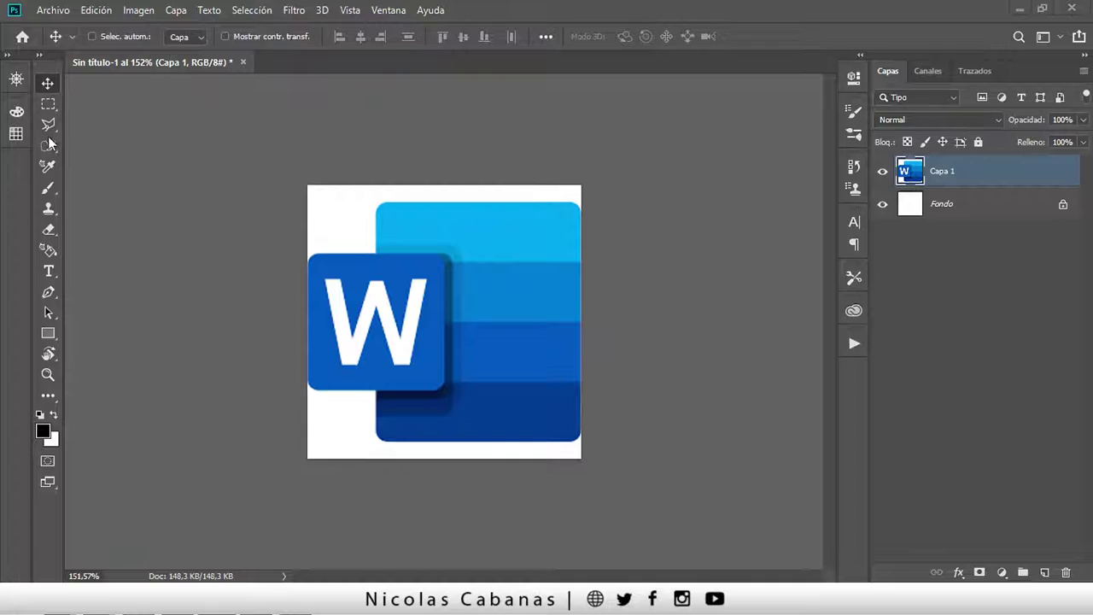
Step: Spread the toolbar into two columns, then collapse it back to a single column
left_click(38, 57)
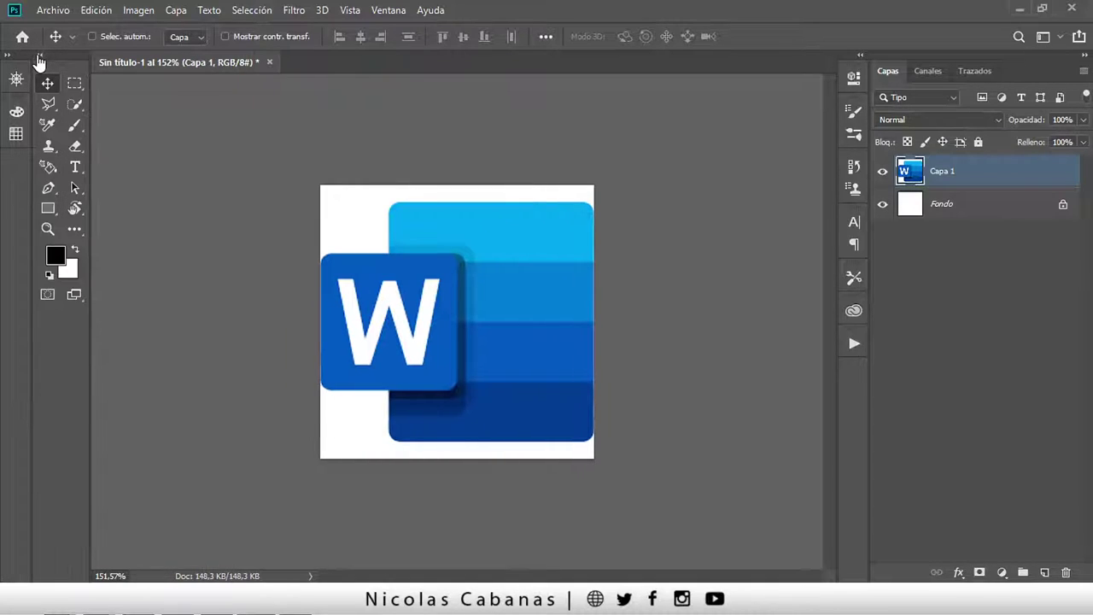
left_click(38, 56)
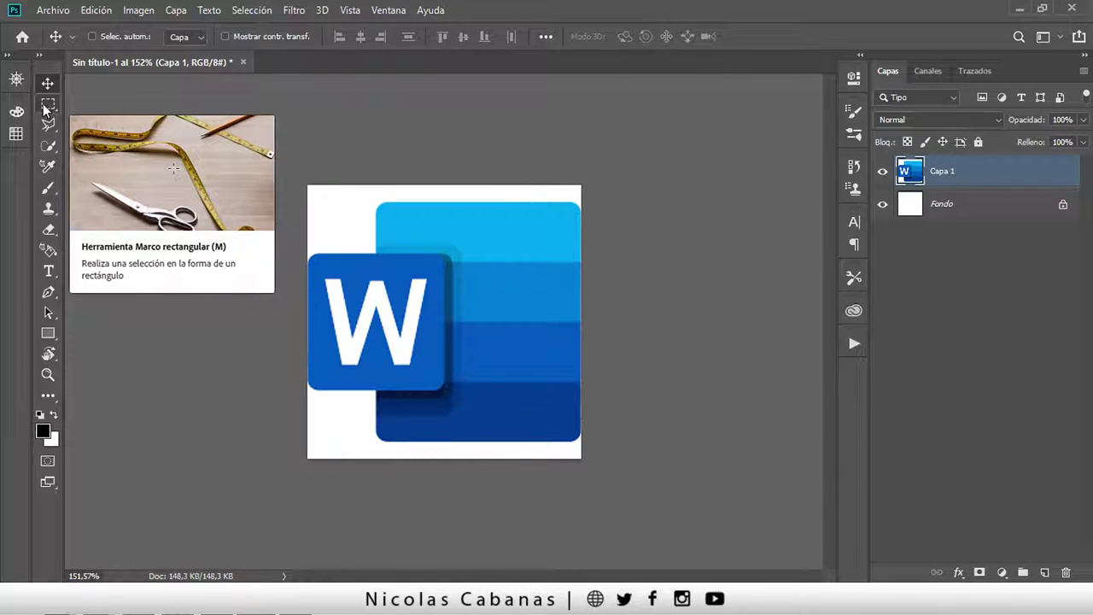
left_click(51, 149)
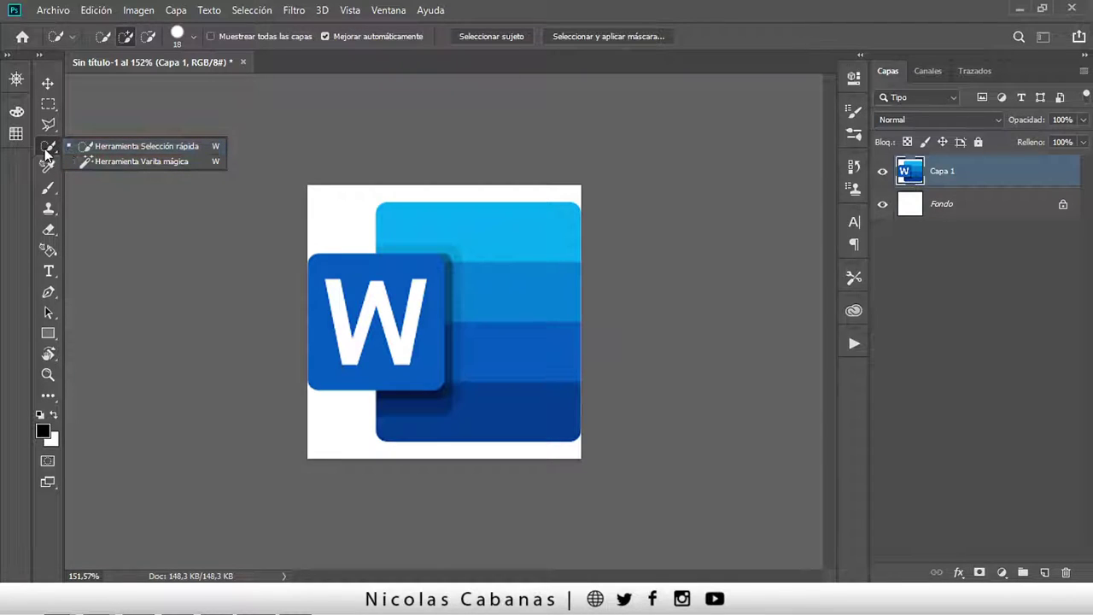
left_click(139, 160)
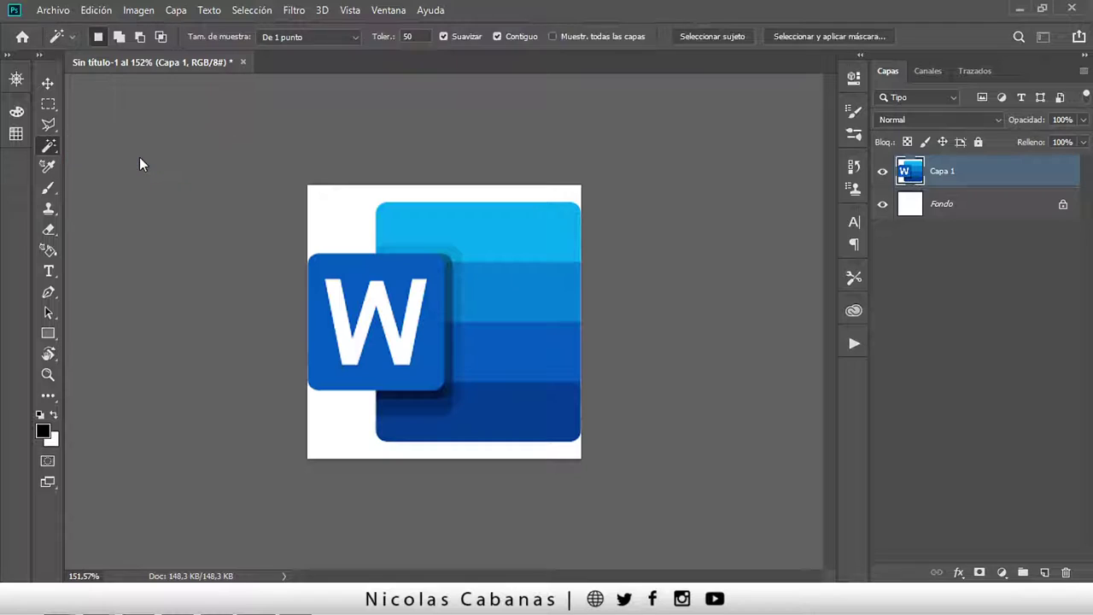
right_click(53, 149)
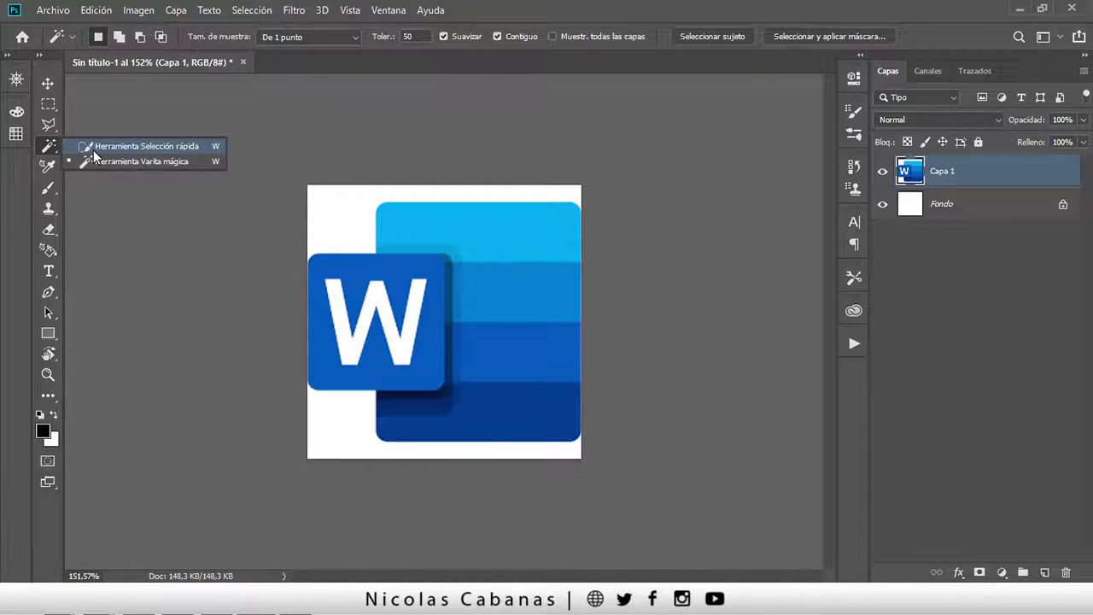
left_click(93, 150)
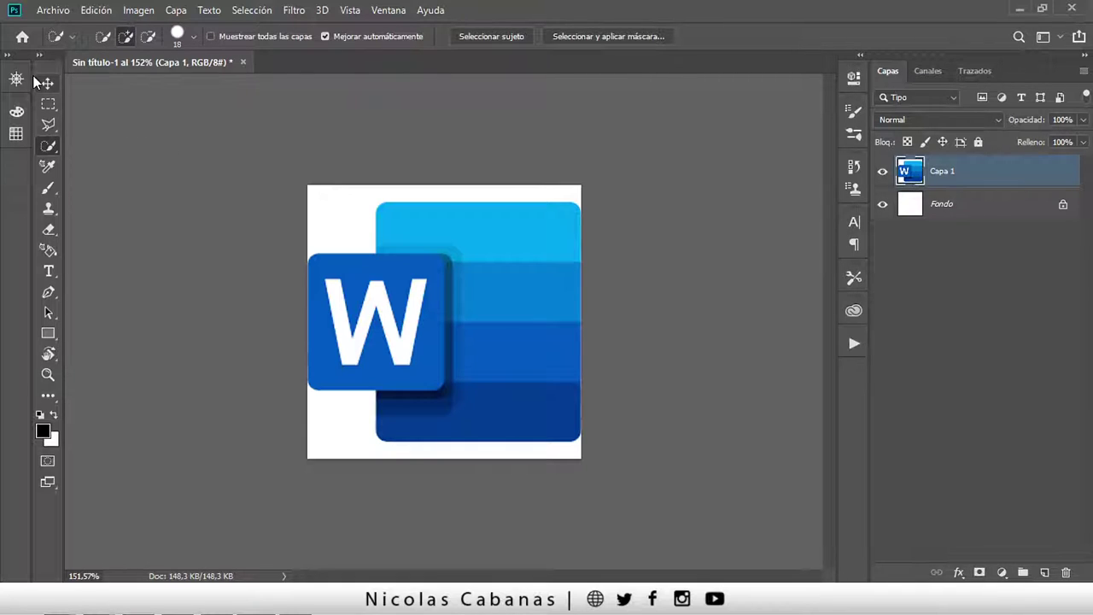
left_click(48, 83)
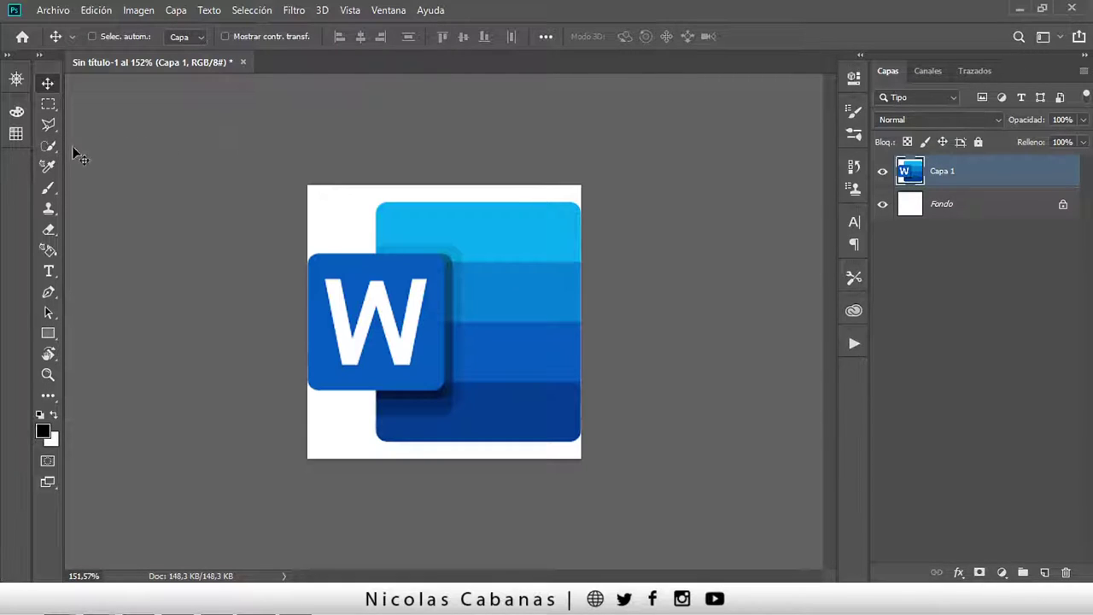
Step: Cycle between Quick Selection and Magic Wand with W and Shift+W, ending on the Magic Wand
key("w")
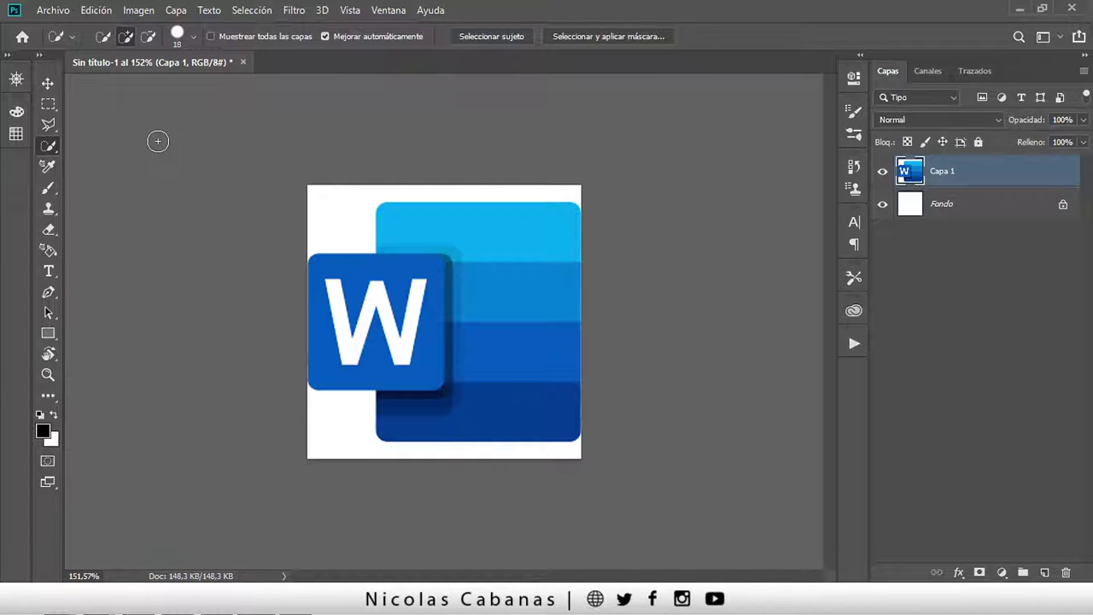
key("shift+w")
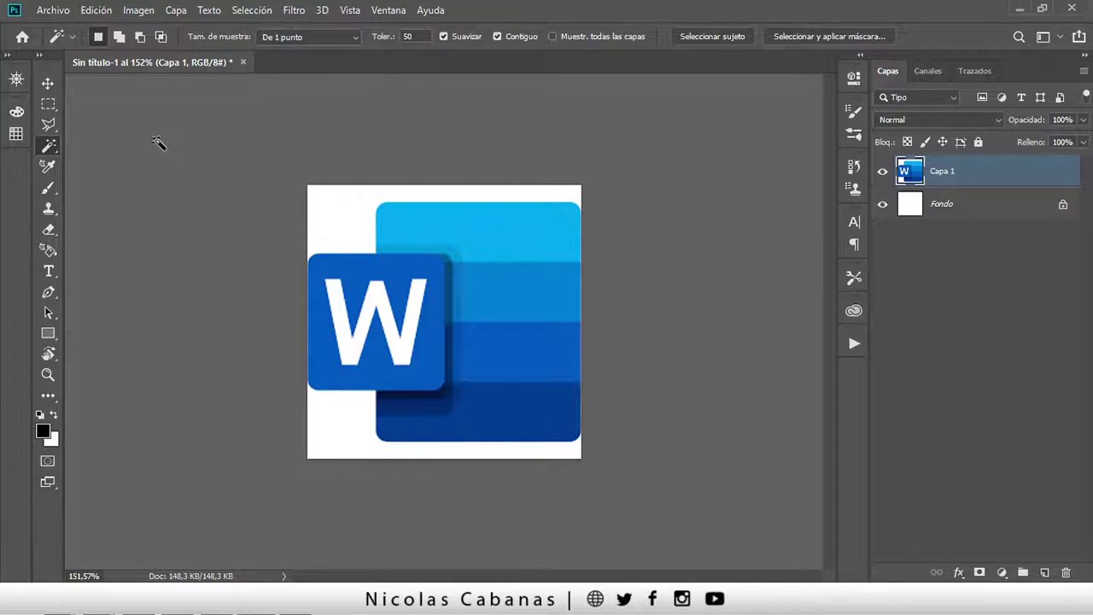
key("shift+w")
key("shift+w")
key("shift+w")
key("shift+w")
key("shift+w")
key("shift+w")
key("shift+w")
key("shift+w")
key("shift+w")
left_click(48, 83)
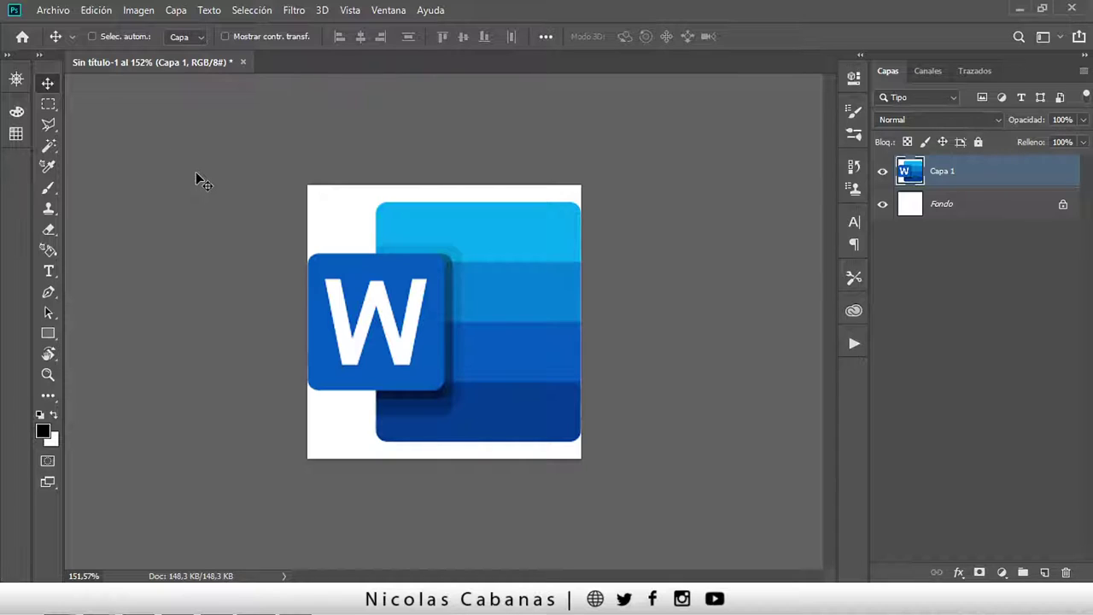
key("w")
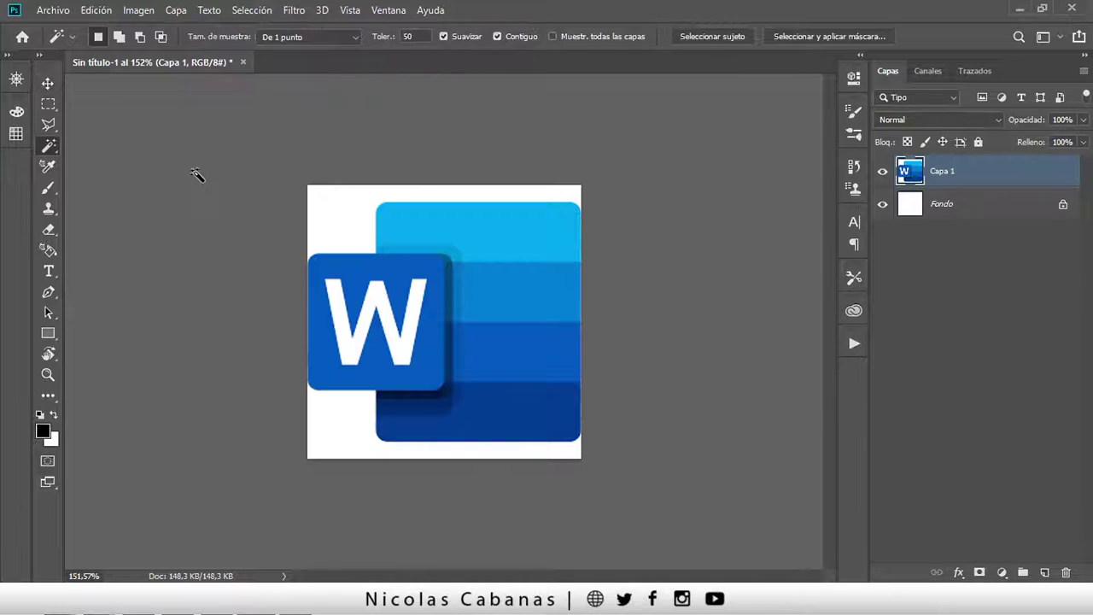
Step: Choose Herramienta Selección rápida from the Magic Wand flyout, then dismiss the reopened tool list
right_click(55, 147)
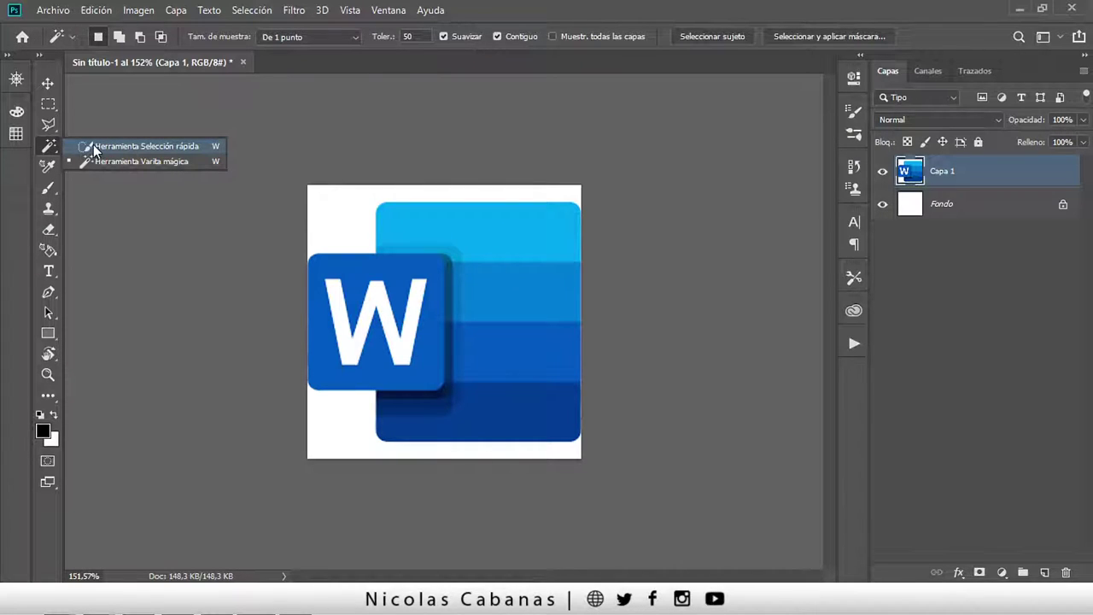
left_click(95, 147)
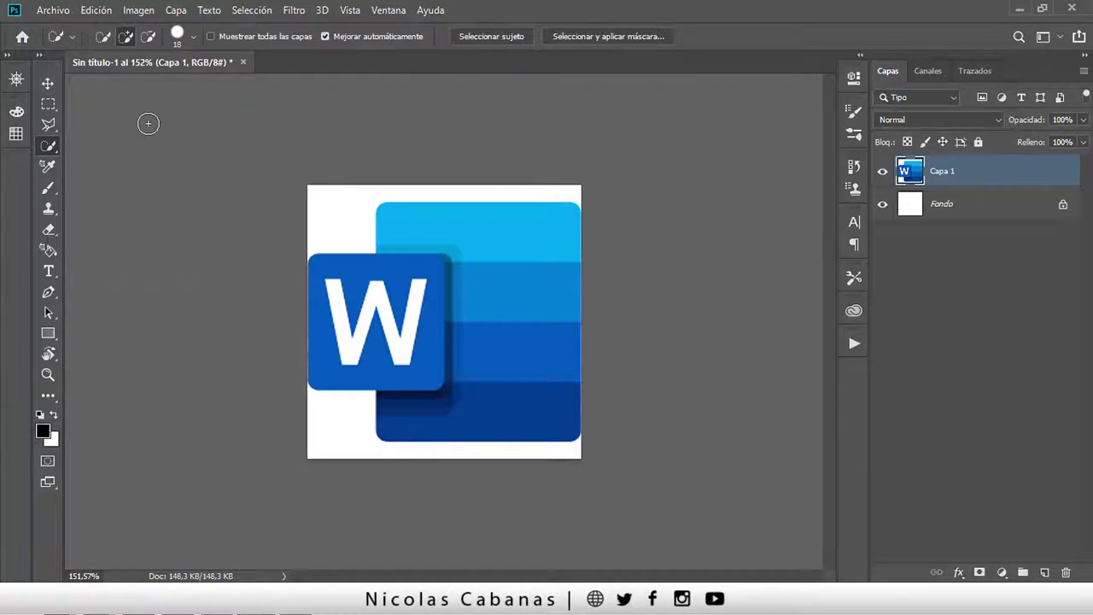
right_click(48, 147)
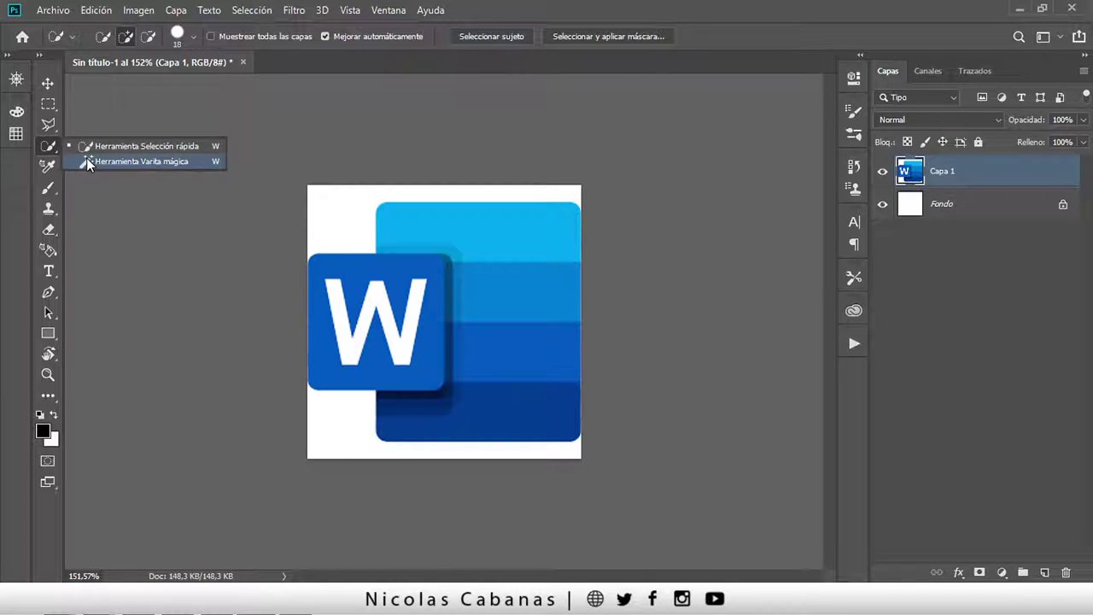
left_click(730, 36)
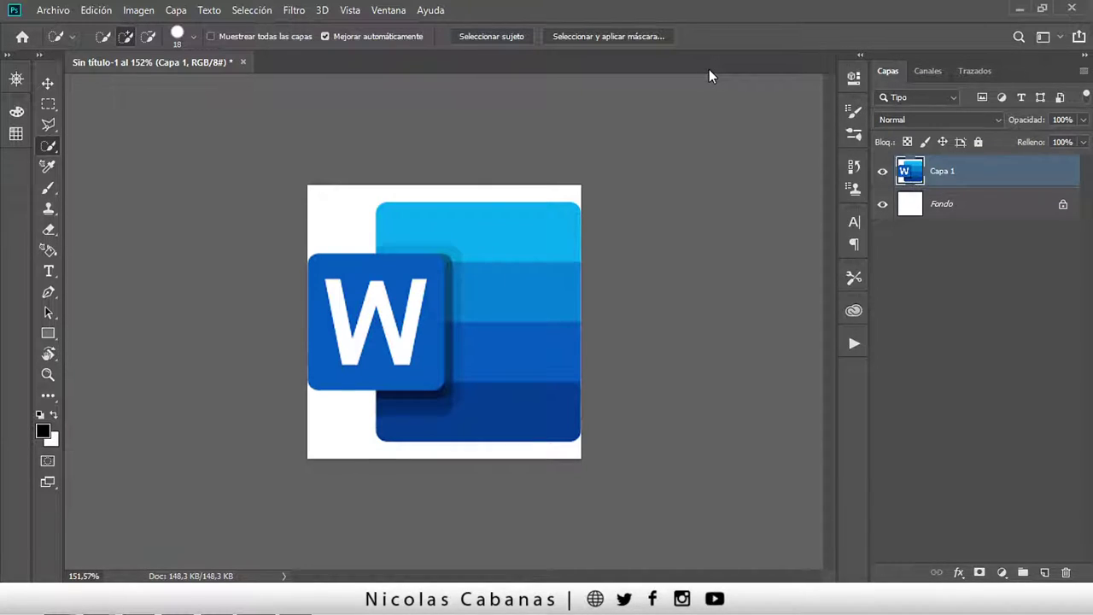
Step: Detach the toolbar as a floating panel, toggle its column width, then close it
left_click(39, 54)
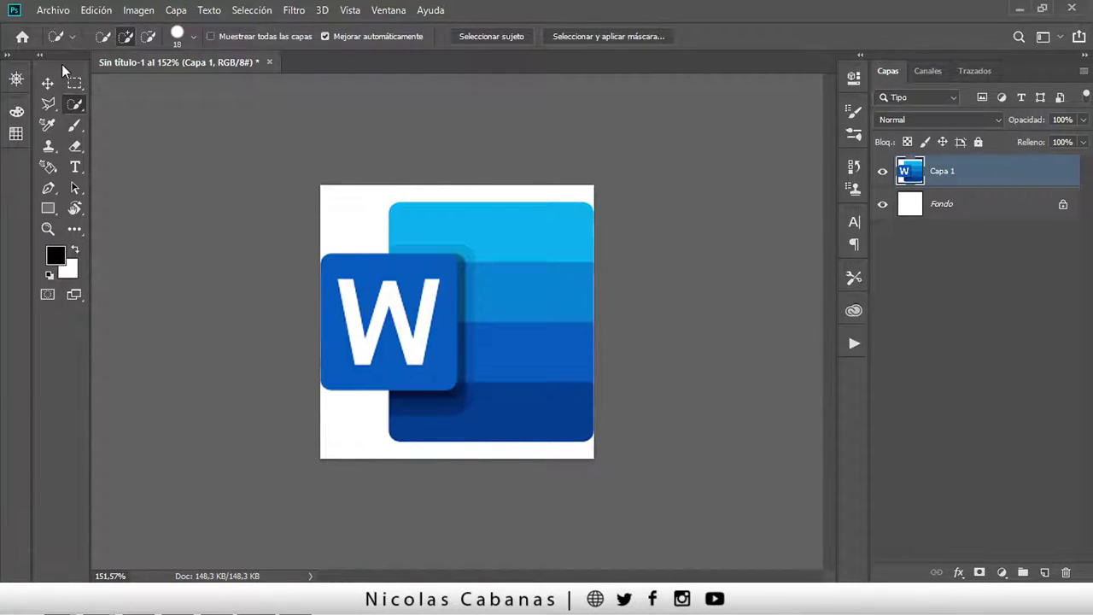
mouse_move(67, 72)
left_mouse_down()
mouse_move(175, 112)
mouse_move(146, 100)
left_mouse_up()
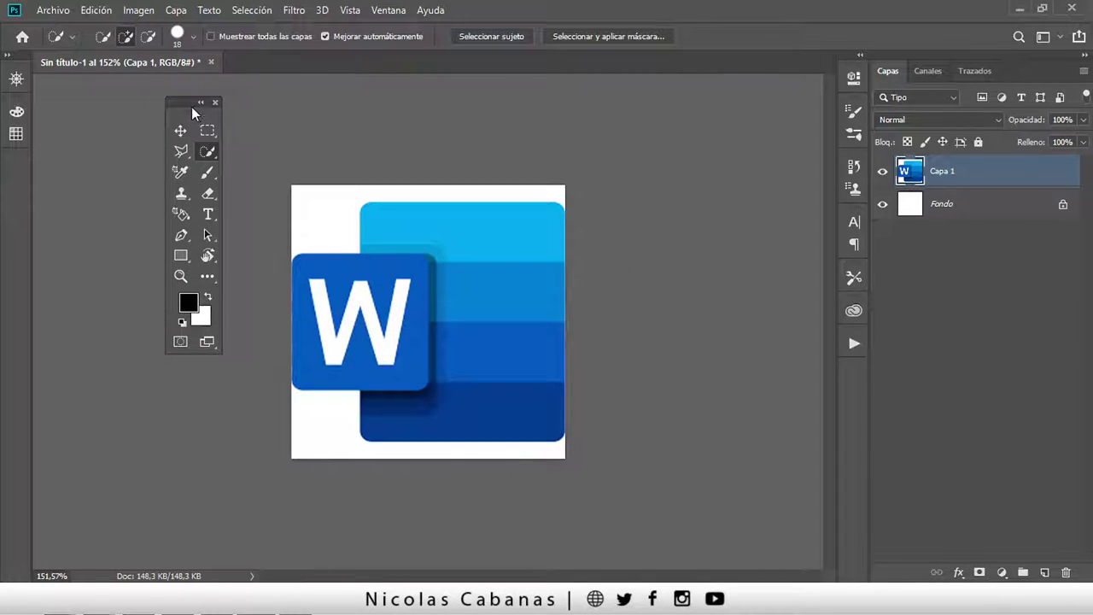
left_click(145, 91)
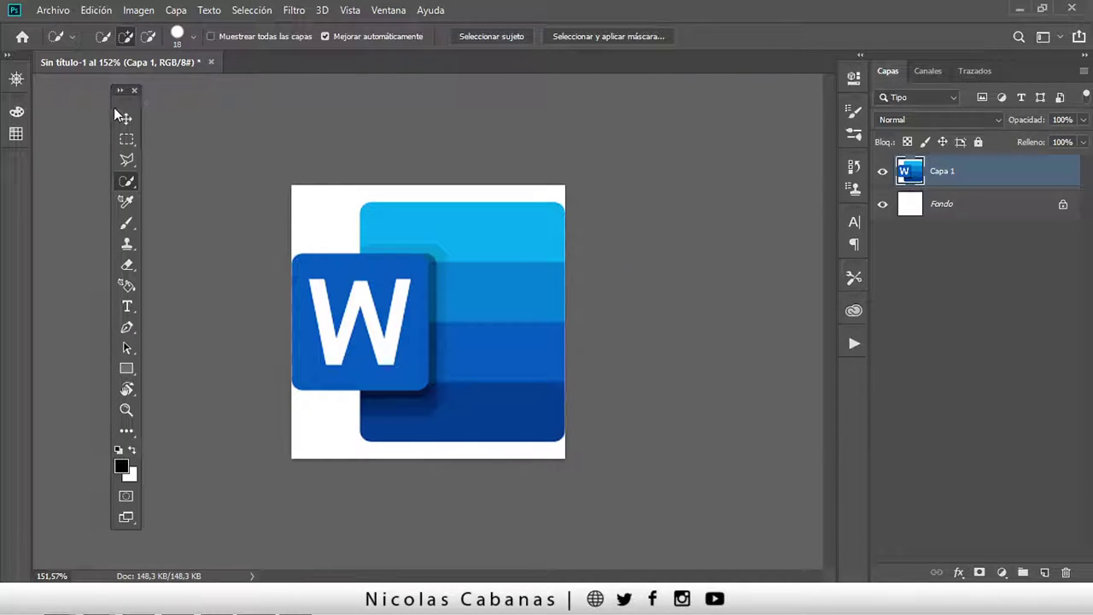
left_click(119, 90)
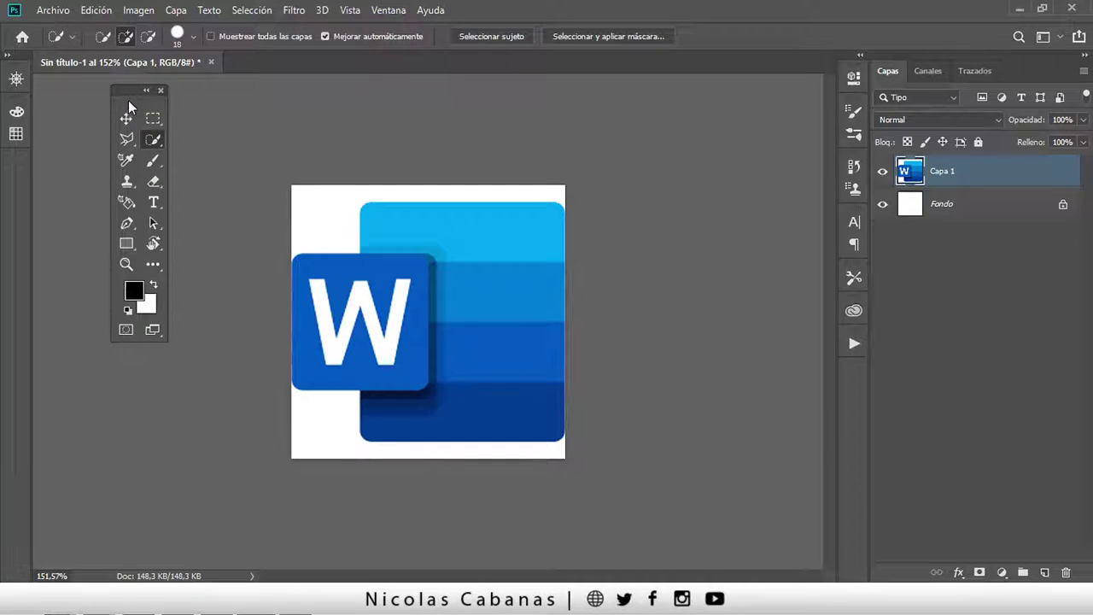
left_click_drag(128, 99, 100, 103)
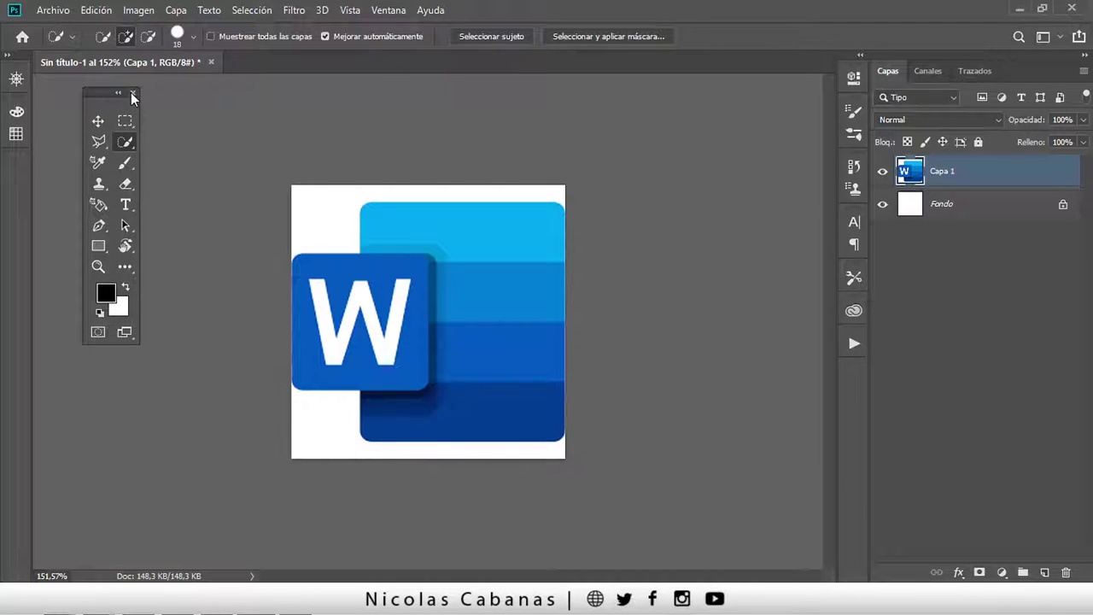
left_click(132, 93)
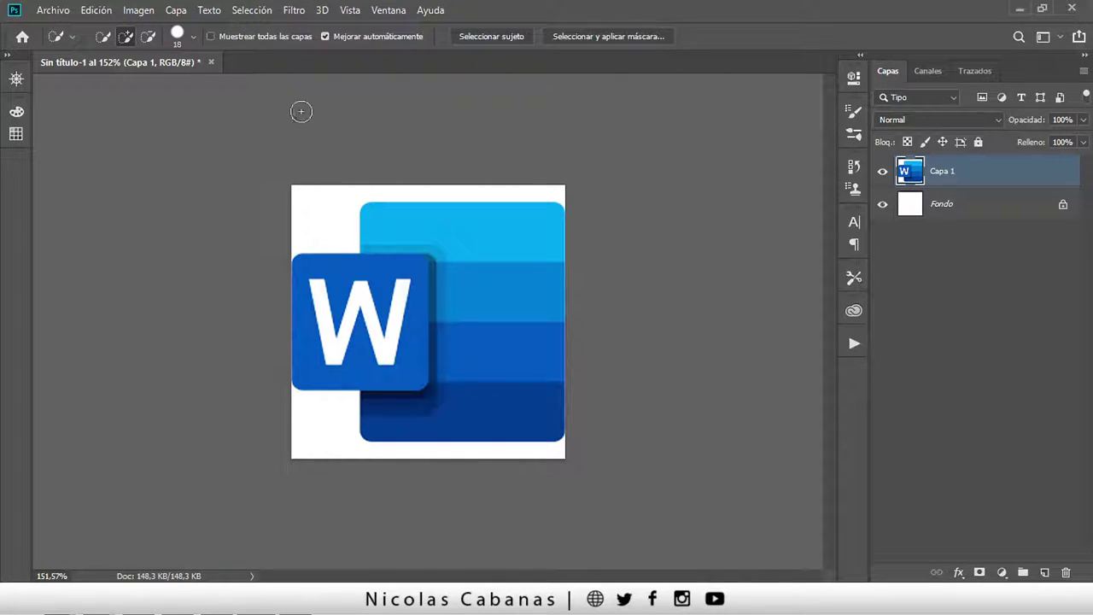
Step: Reopen Herramientas from the Ventana menu and dock it on the left in one column
left_click(389, 12)
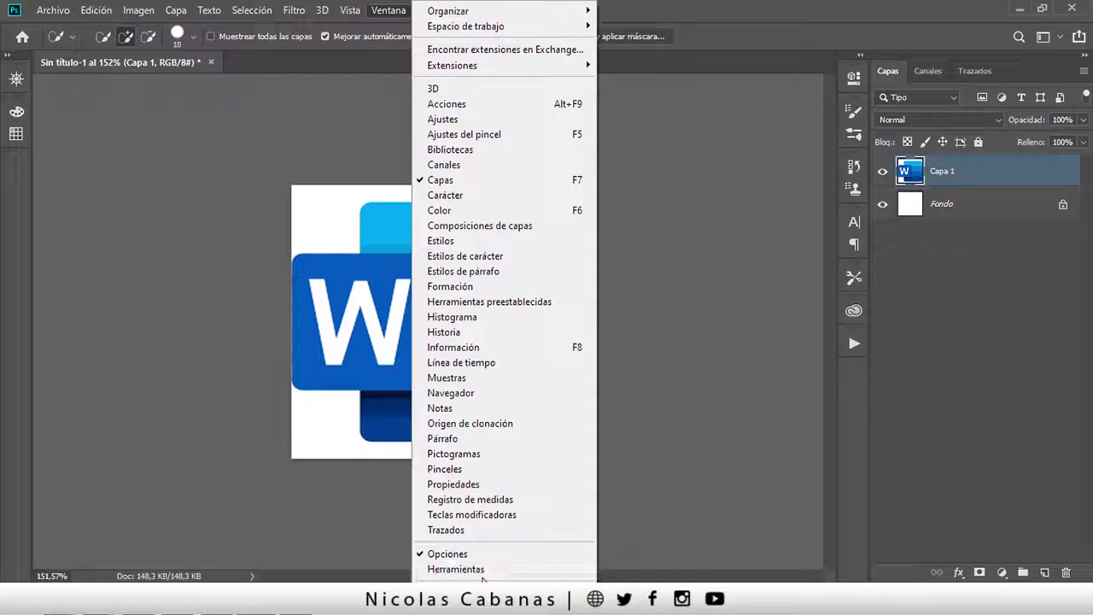
left_click(484, 569)
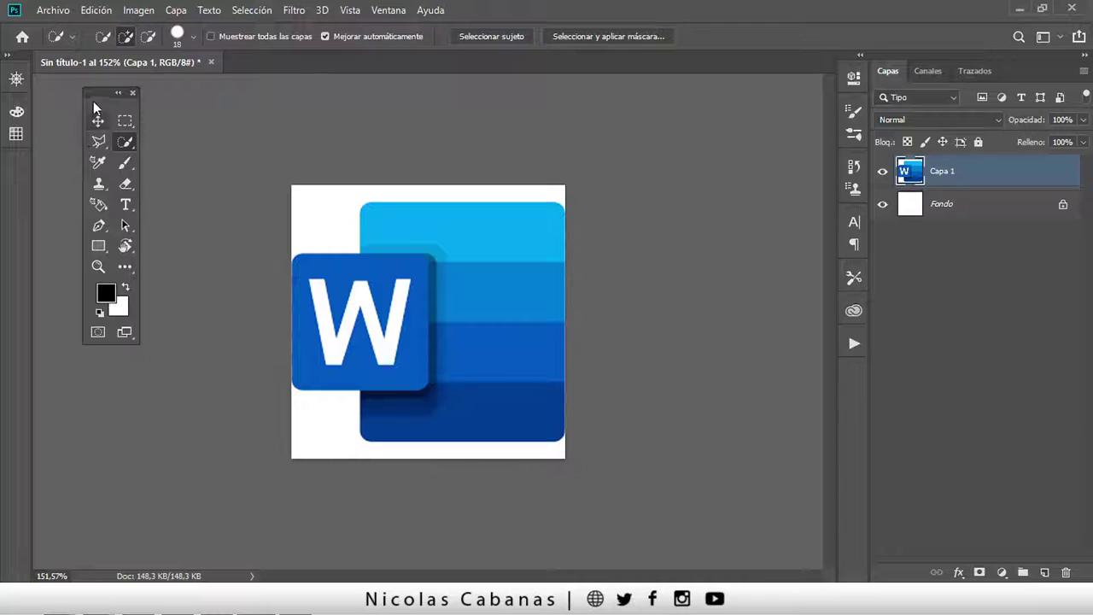
left_click_drag(106, 101, 40, 103)
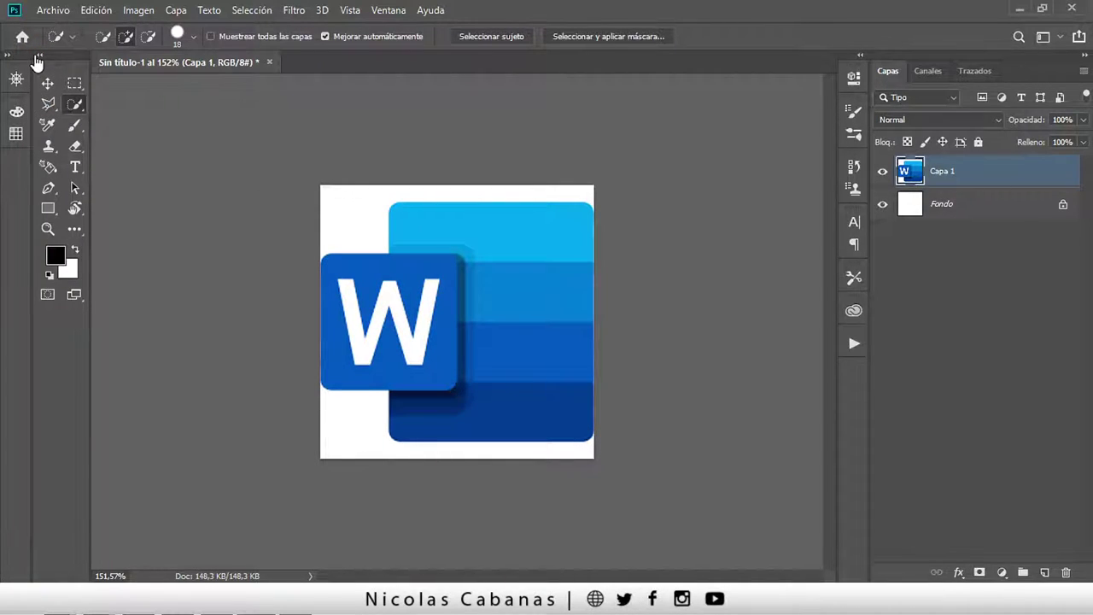
left_click(38, 55)
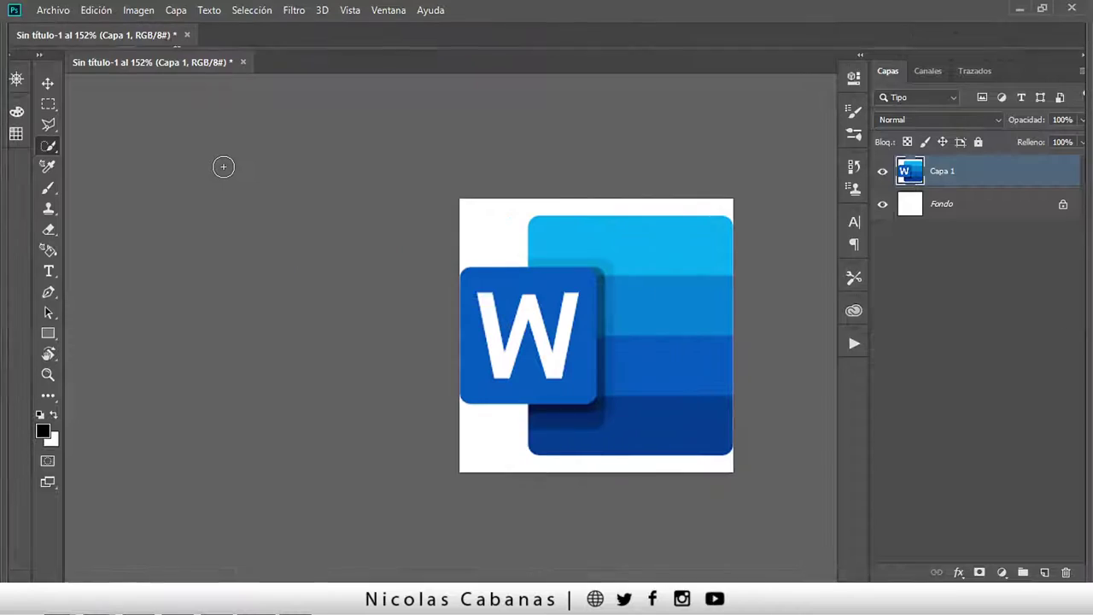
key("Tab")
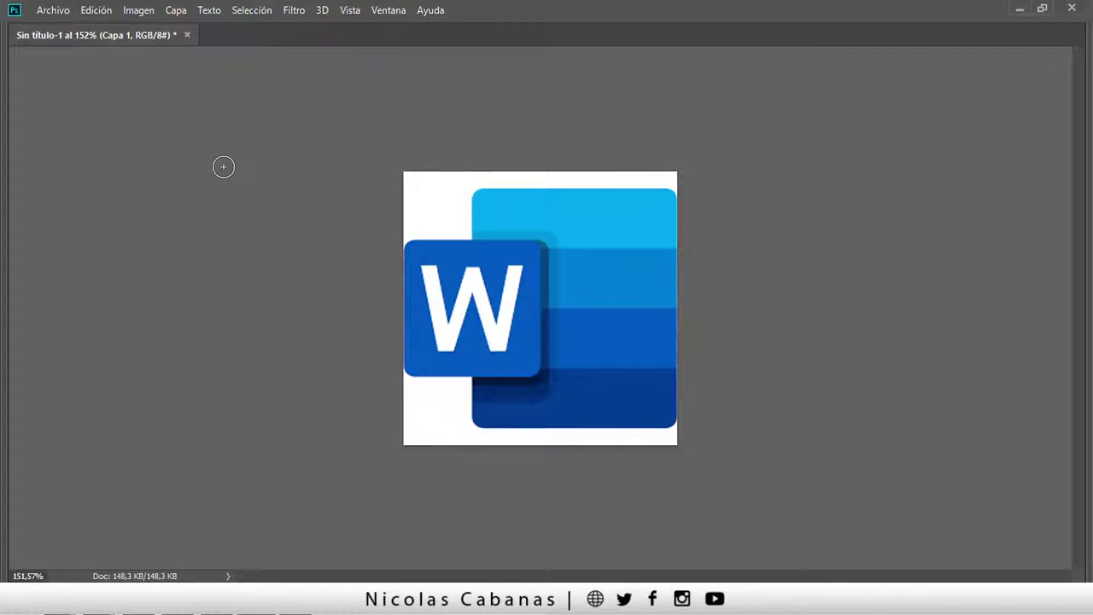
key("Tab")
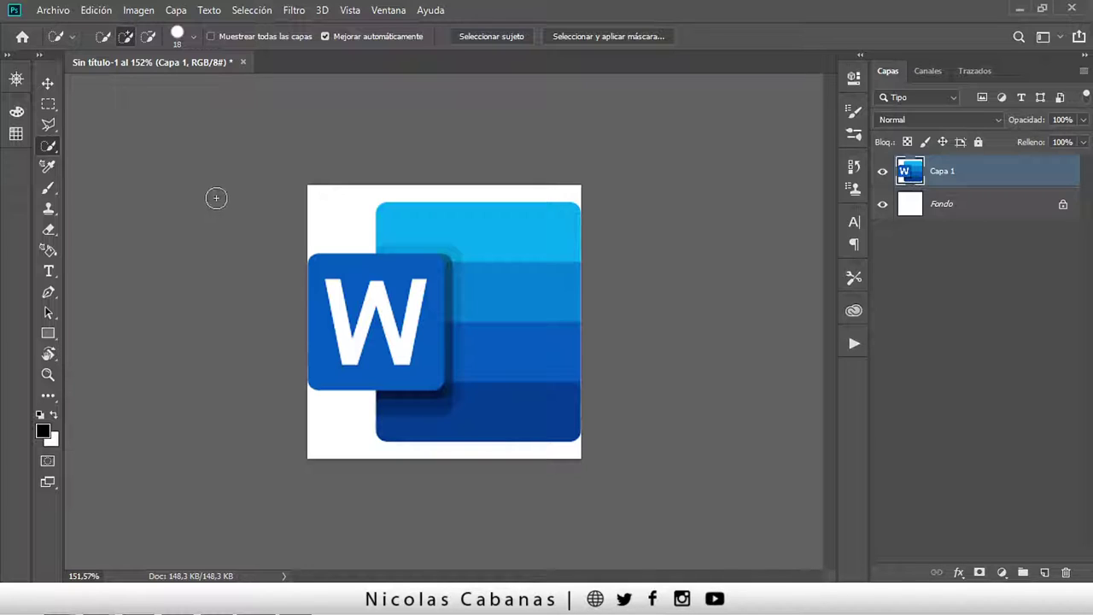
Step: Choose the Magic Wand from the Quick Selection flyout and set its mode to New selection
right_click(51, 148)
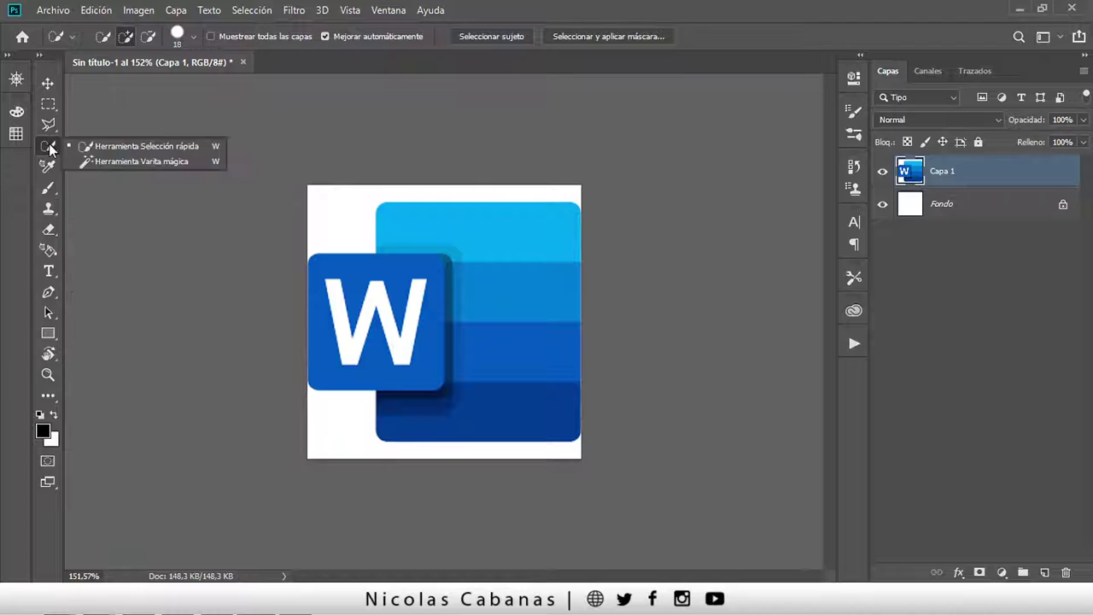
left_click(120, 161)
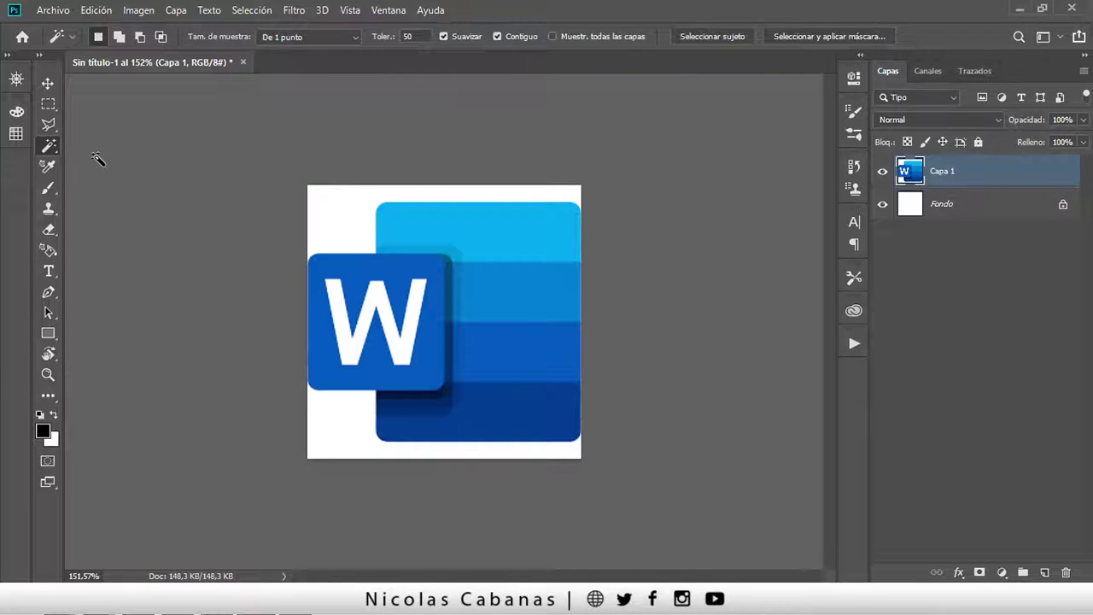
left_click(119, 37)
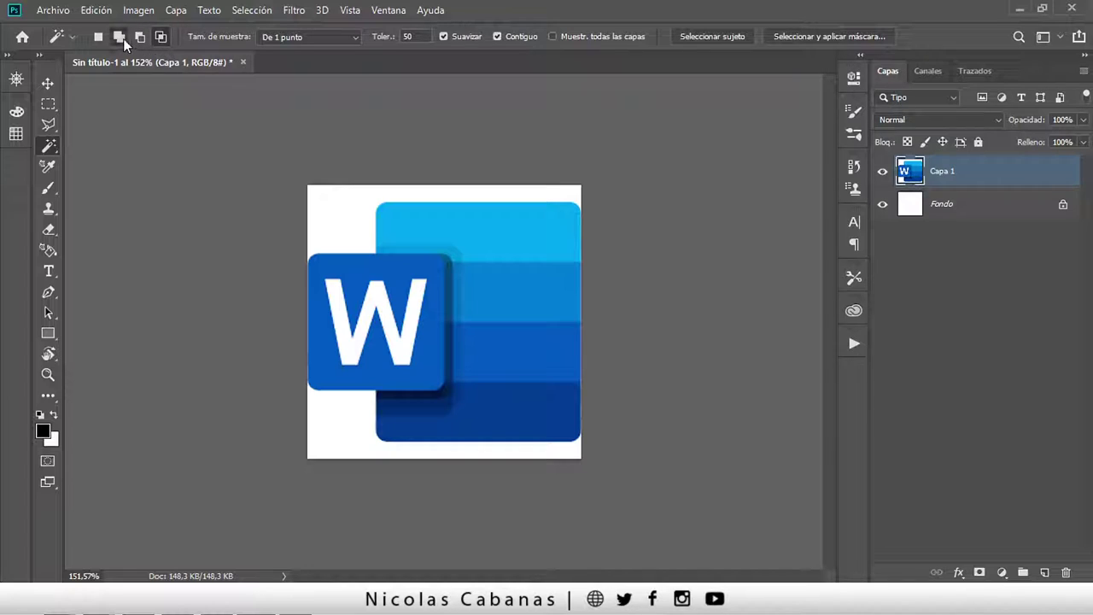
left_click(98, 37)
Step: In New selection mode, select logo stripes, the W square and white background in turn, then deselect
left_click(470, 244)
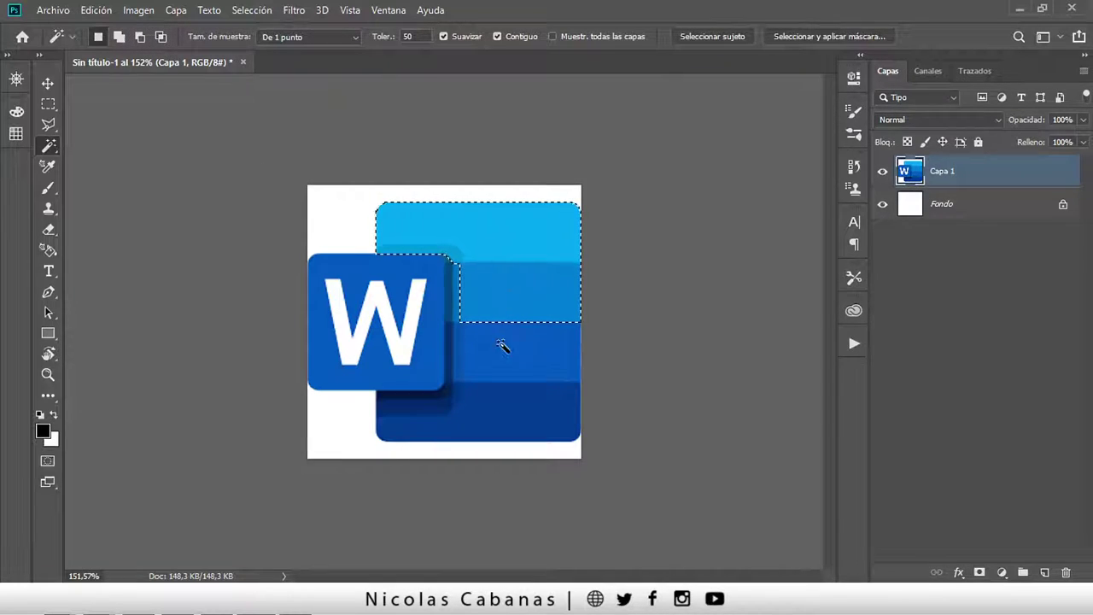
left_click(502, 346)
left_click(389, 352)
left_click(359, 243)
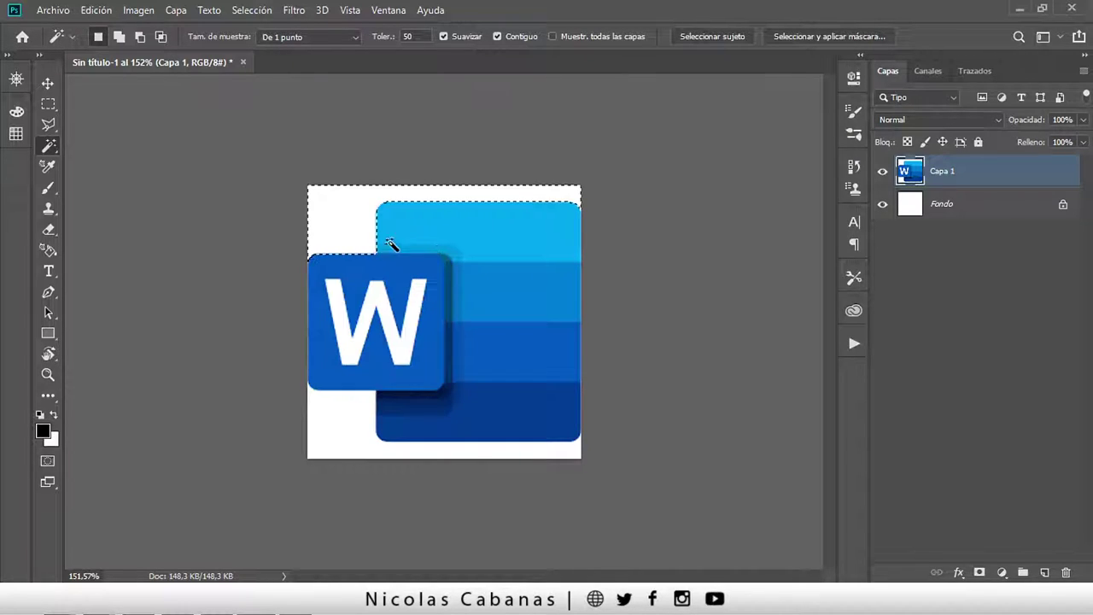
left_click(487, 294)
left_click(493, 397)
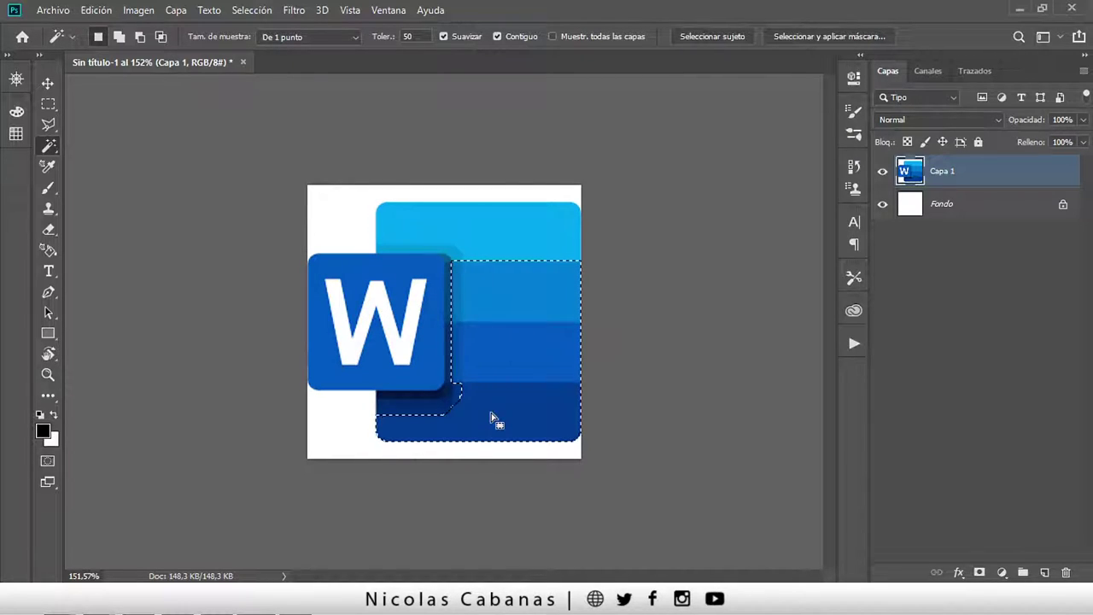
left_click(401, 371)
left_click(348, 244)
left_click(419, 240)
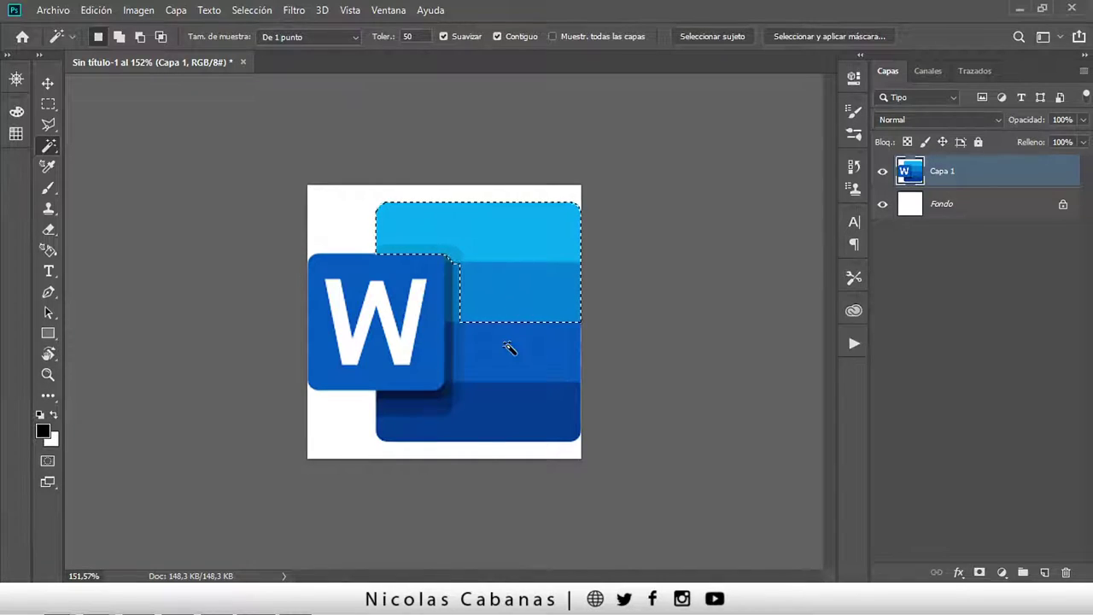
left_click(509, 348)
left_click(495, 280)
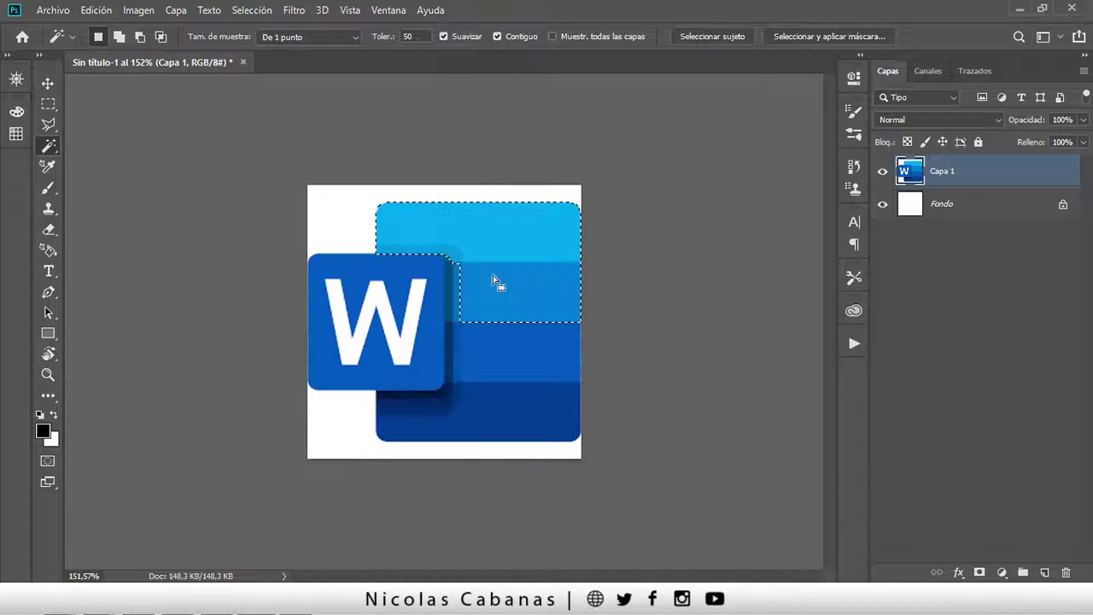
key("ctrl+d")
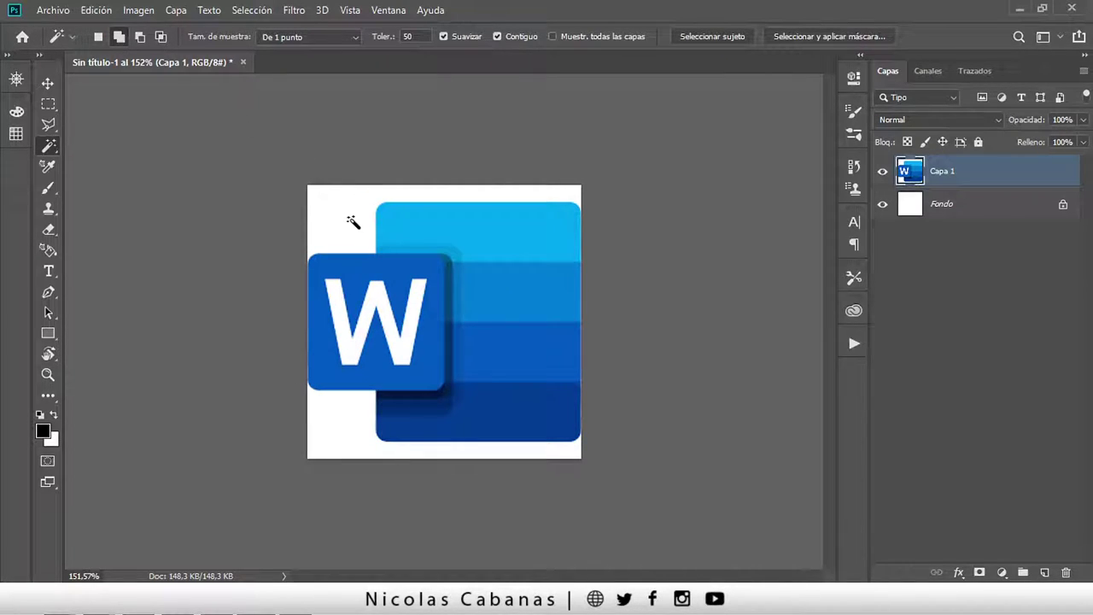
Step: In Add to selection mode, combine the white background and the blue bands
left_click(359, 224)
left_click(487, 242)
left_click(523, 308)
left_click(527, 357)
left_click(510, 429)
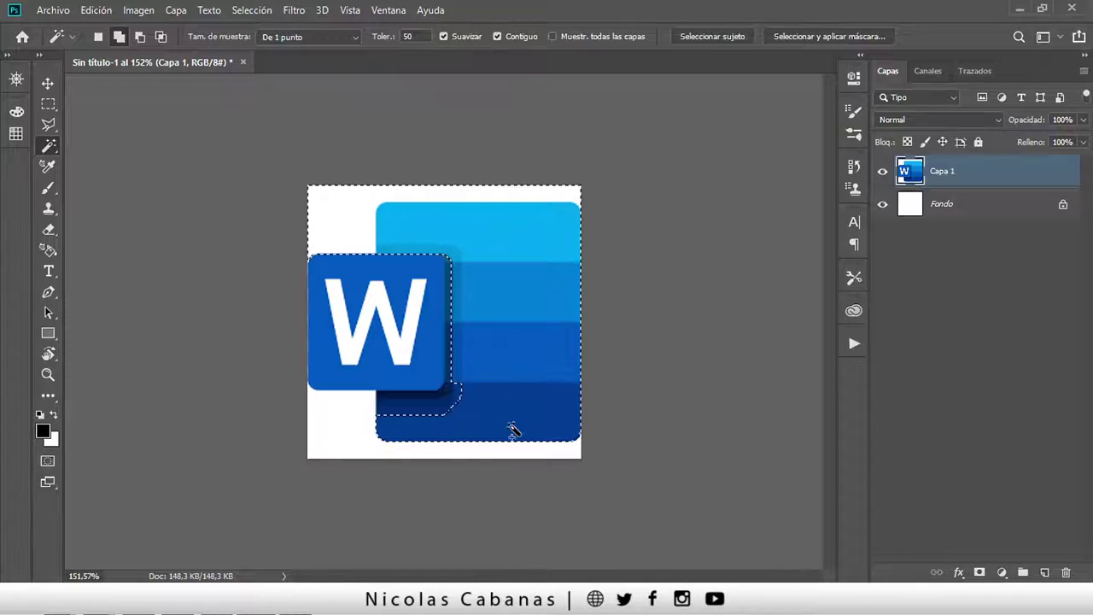
Step: Subtract the upper blue bands from the selection
left_click(141, 37)
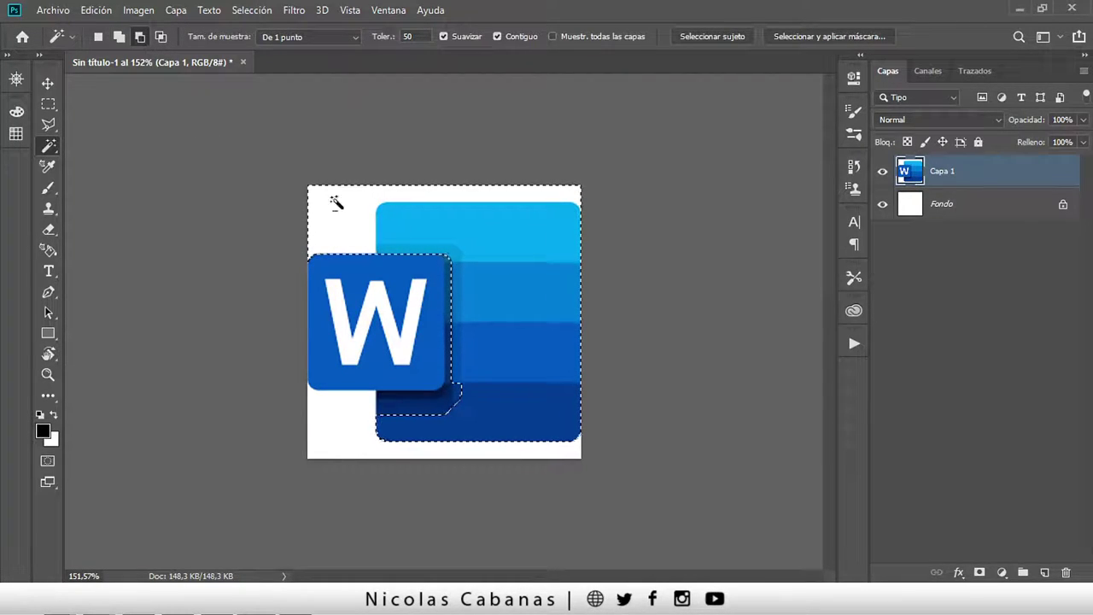
left_click(493, 299)
left_click(424, 251)
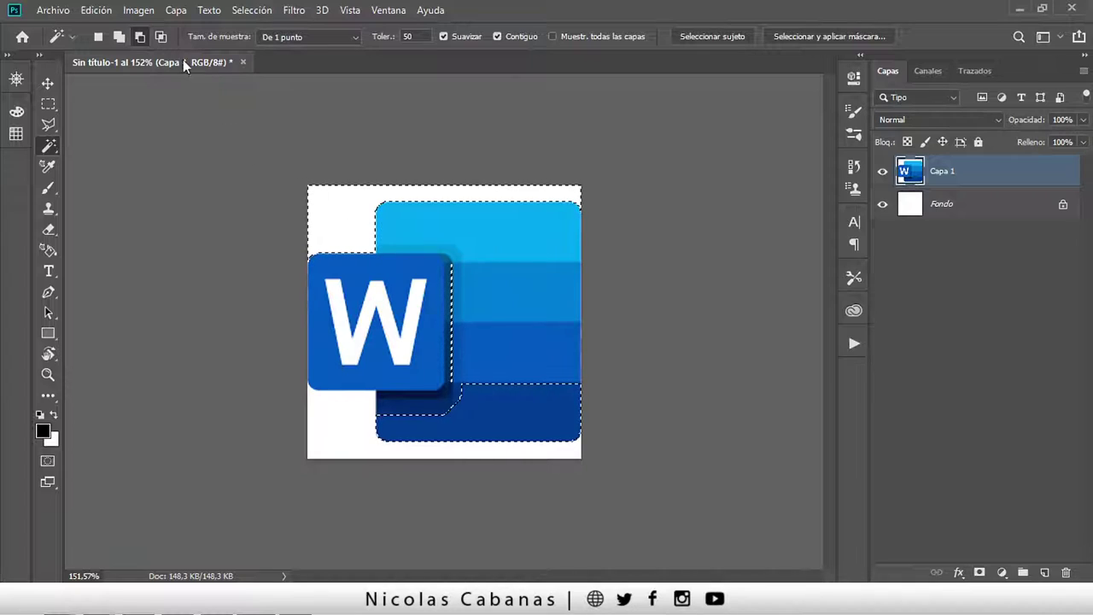
Step: Intersect down to the dark bottom band, dismiss the no-pixels warning, and return to New selection
left_click(160, 37)
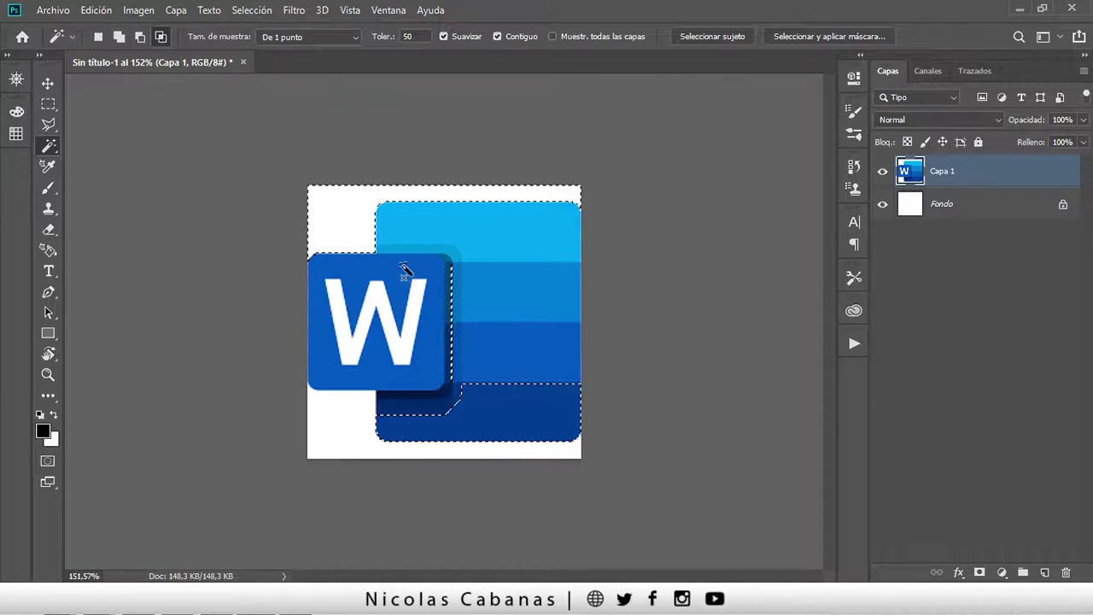
left_click(488, 415)
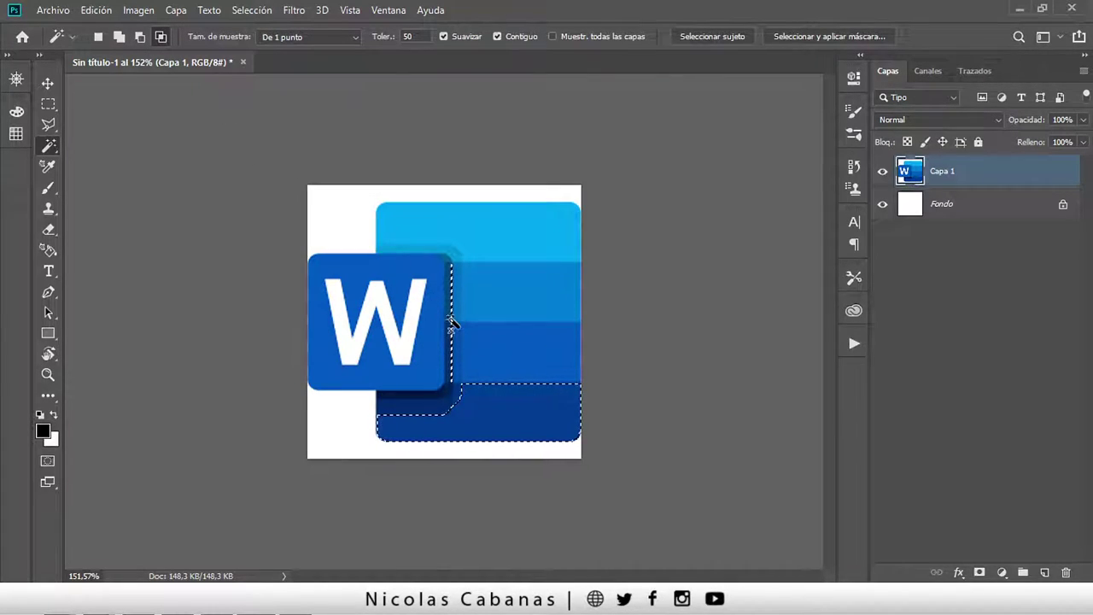
left_click(482, 337)
left_click(527, 234)
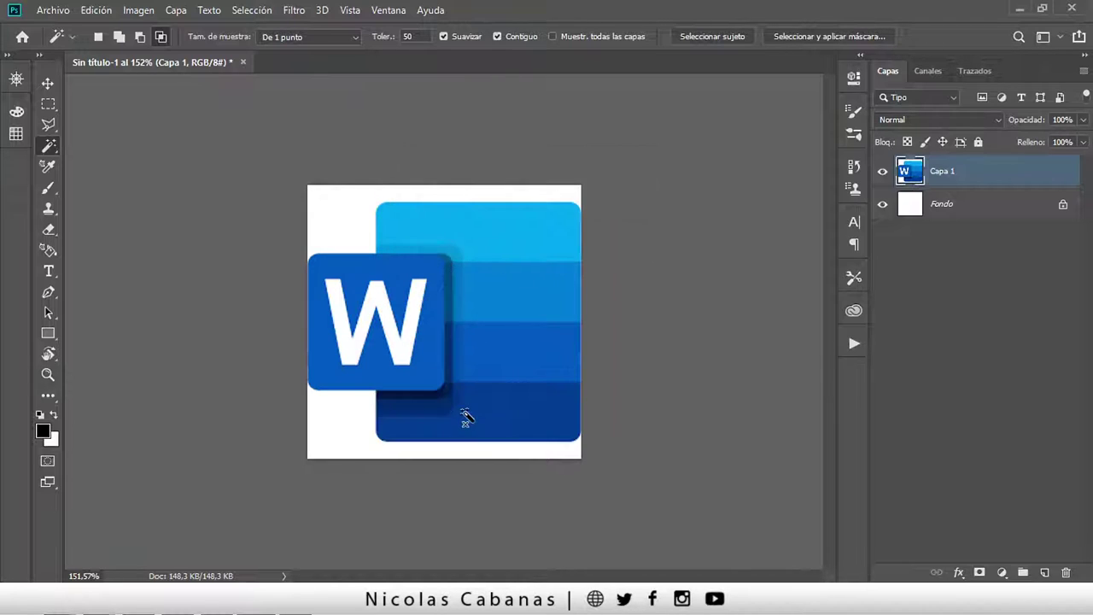
left_click(463, 412)
left_click(469, 229)
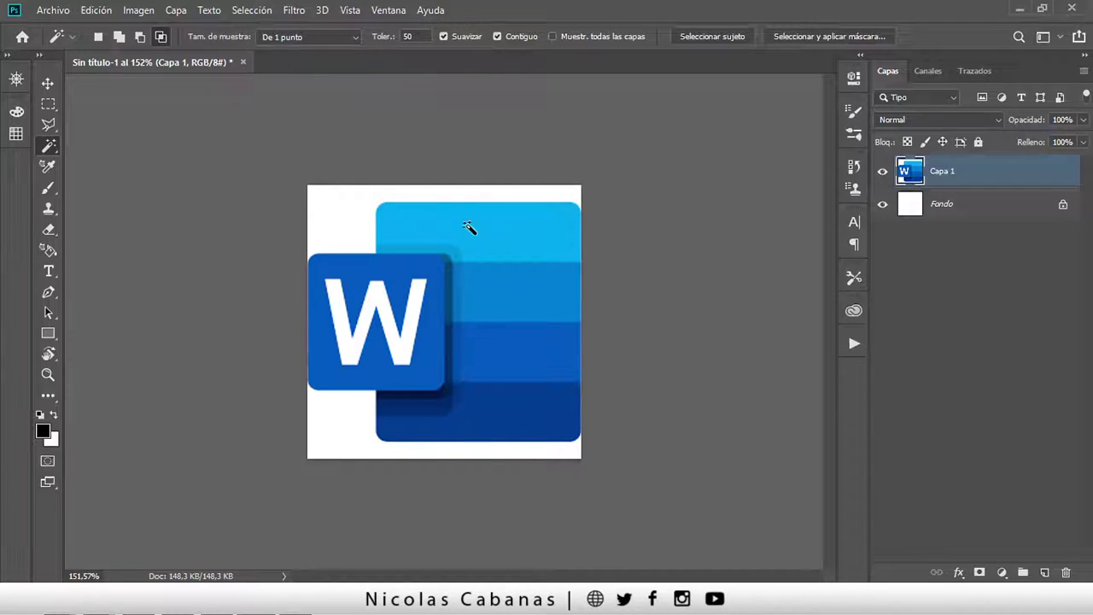
left_click(100, 37)
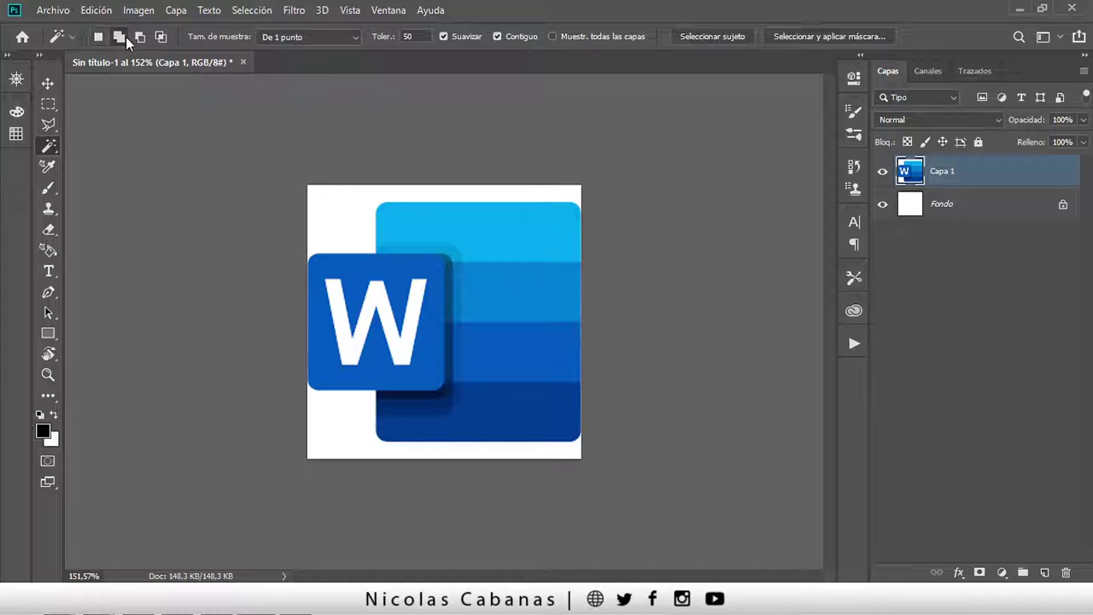
left_click(122, 39)
left_click(97, 37)
left_click_drag(418, 36, 394, 36)
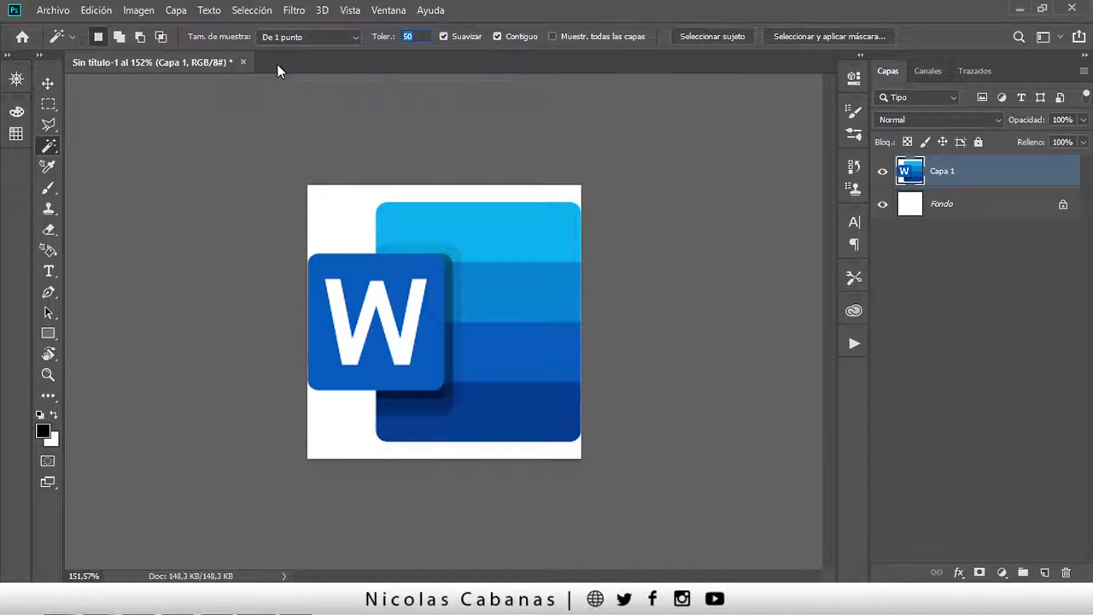
type("5")
left_click(491, 215)
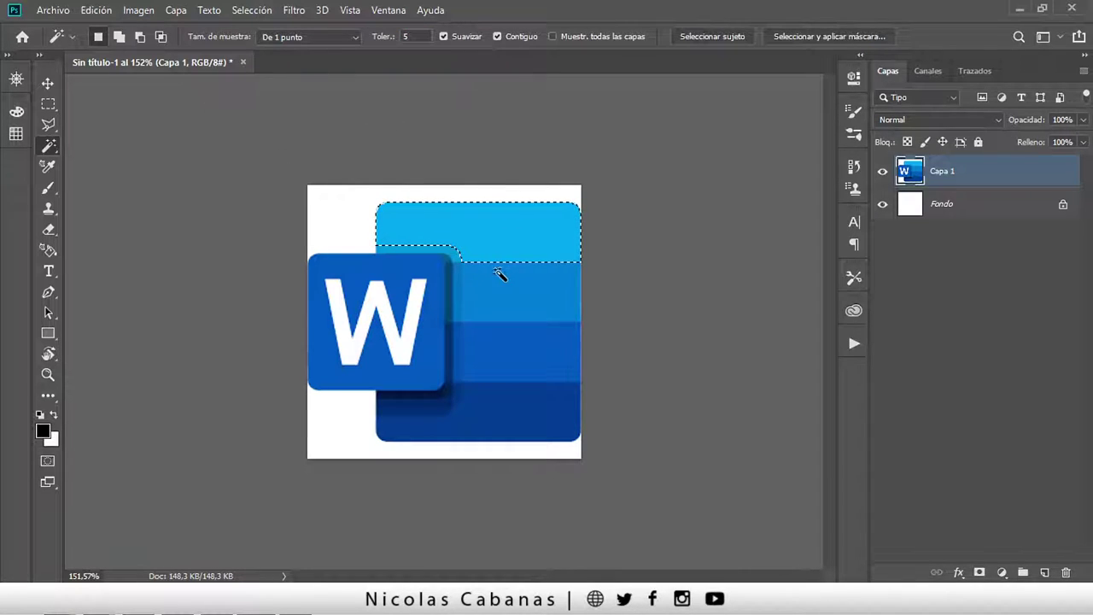
left_click(537, 318)
left_click(532, 363)
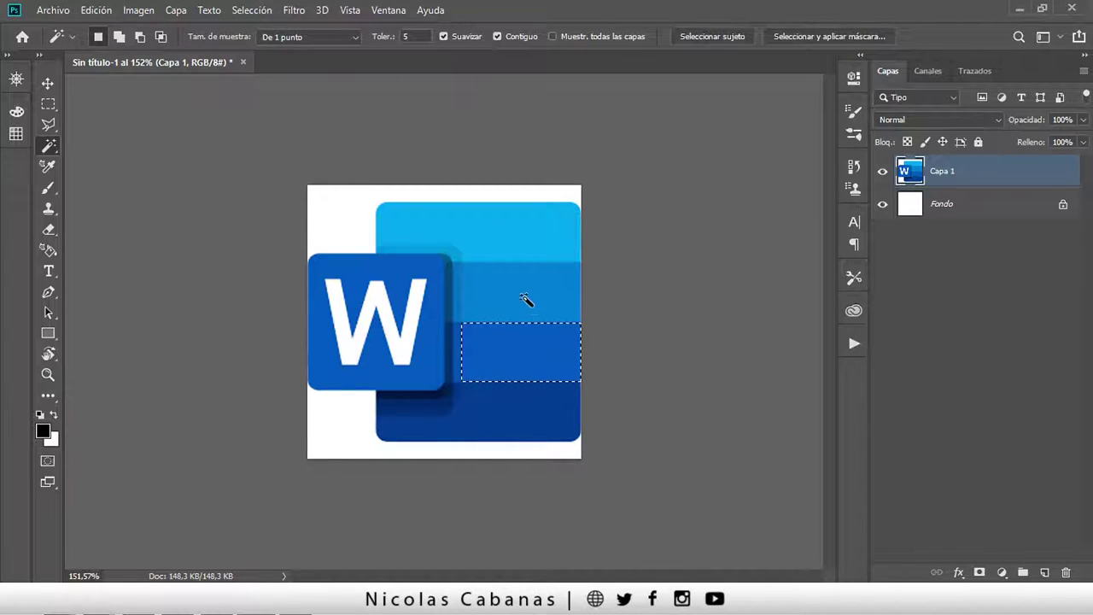
left_click(525, 299)
left_click(417, 36)
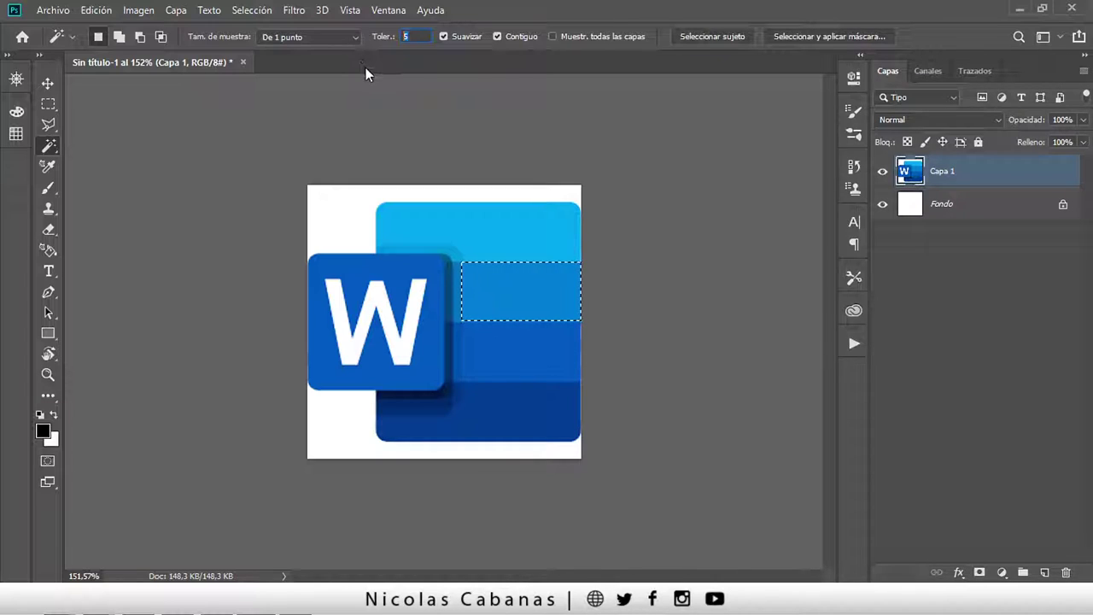
type("50")
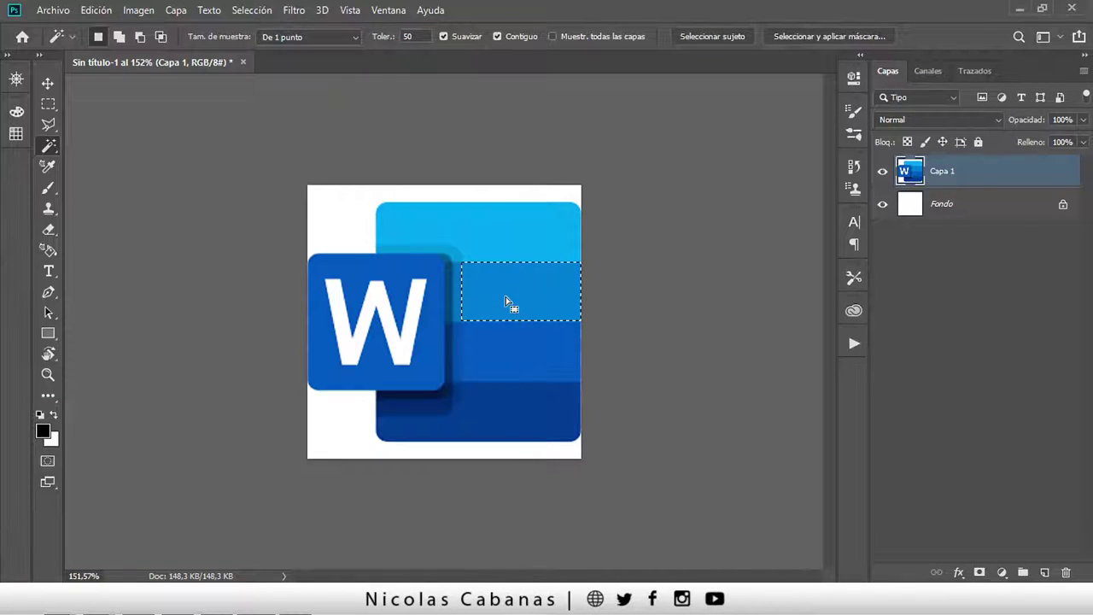
left_click(505, 299)
left_click(504, 299)
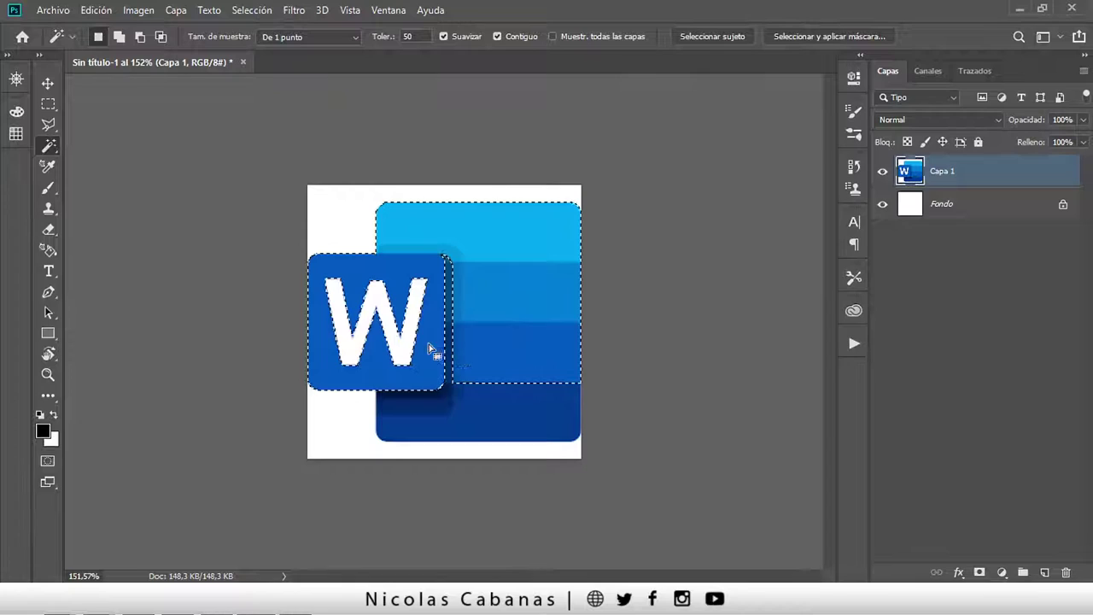
Step: Clear the selection, set Magic Wand tolerance to 32, and turn on Contiguo
key("ctrl+d")
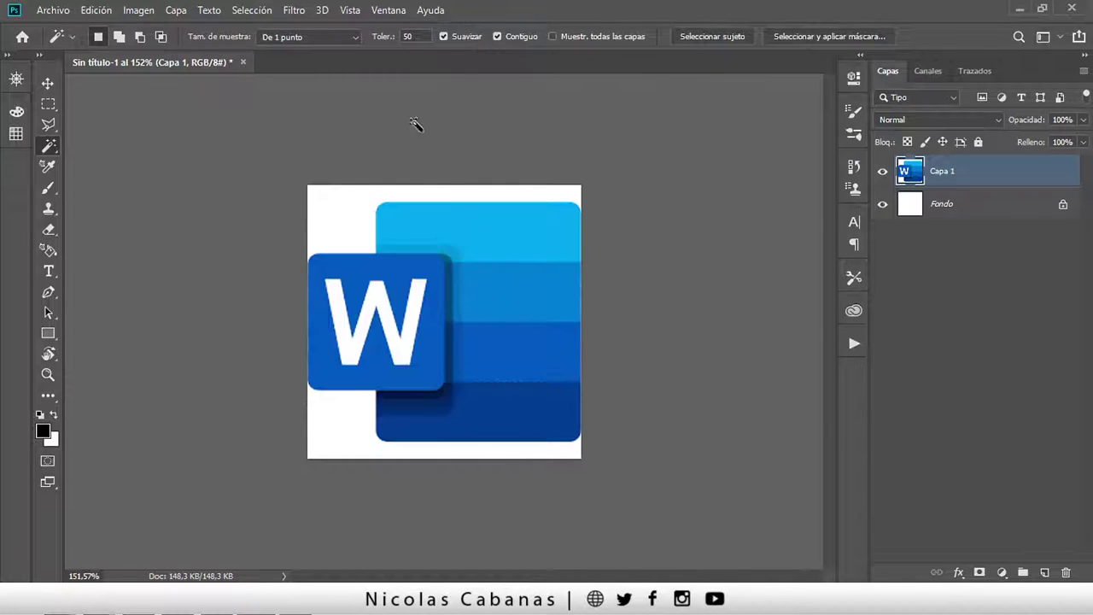
double_click(419, 36)
type("32")
key("Return")
left_click(498, 36)
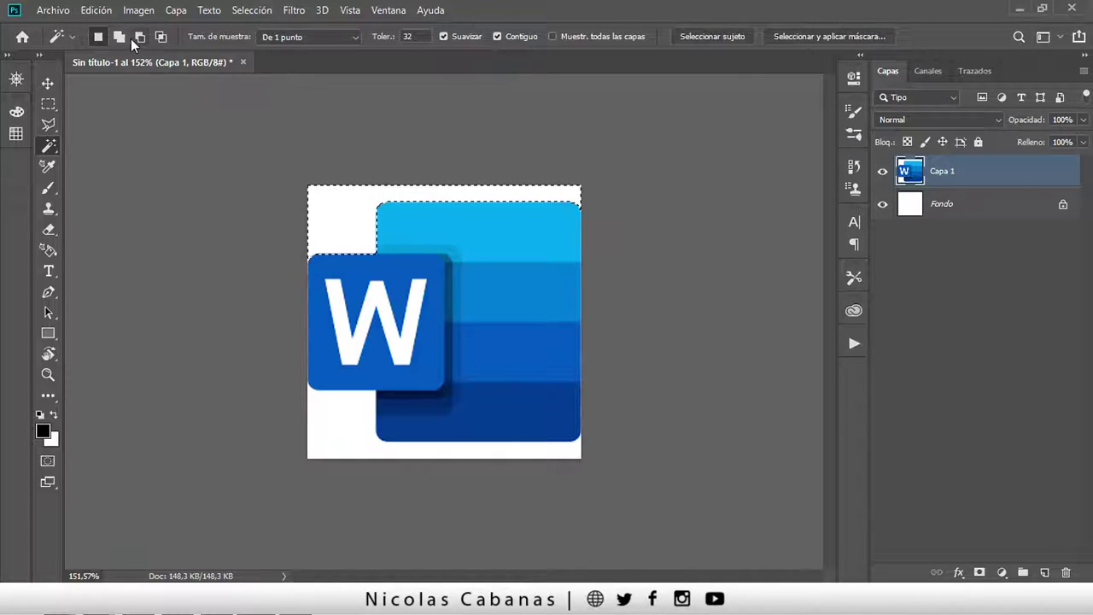
left_click(407, 36)
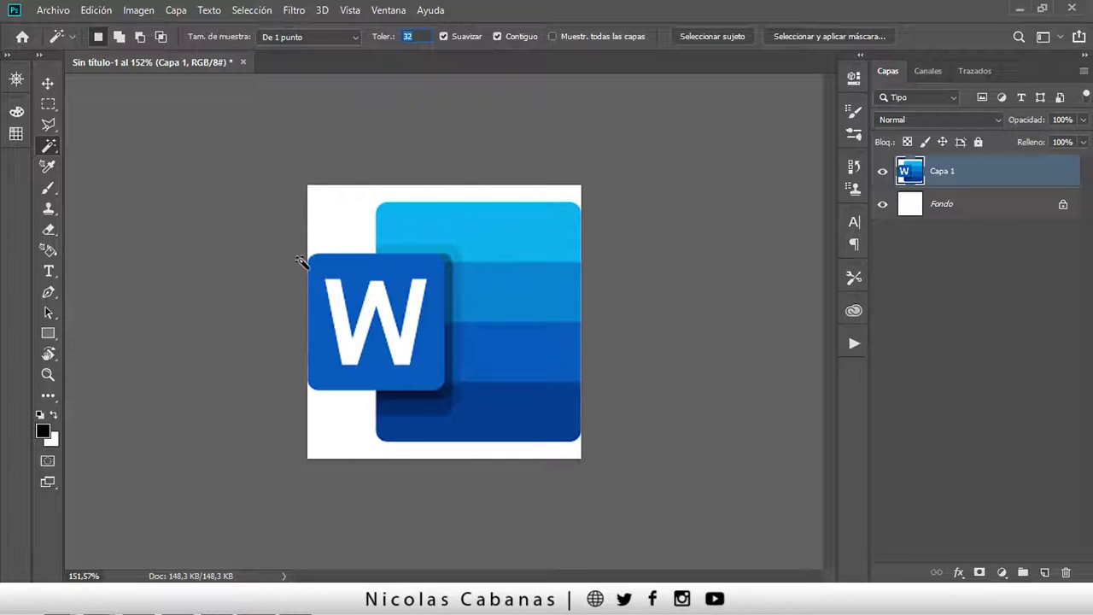
Step: Drag the crop's top-left handle outward and apply, adding white margins around the logo
left_click(49, 83)
key("c")
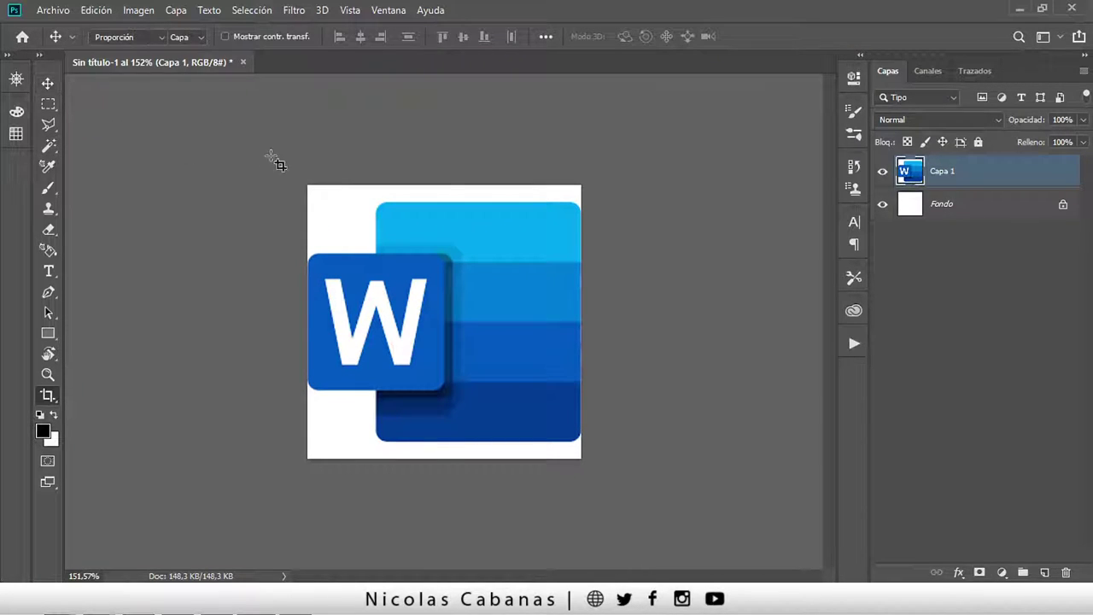
left_click_drag(309, 182, 296, 176)
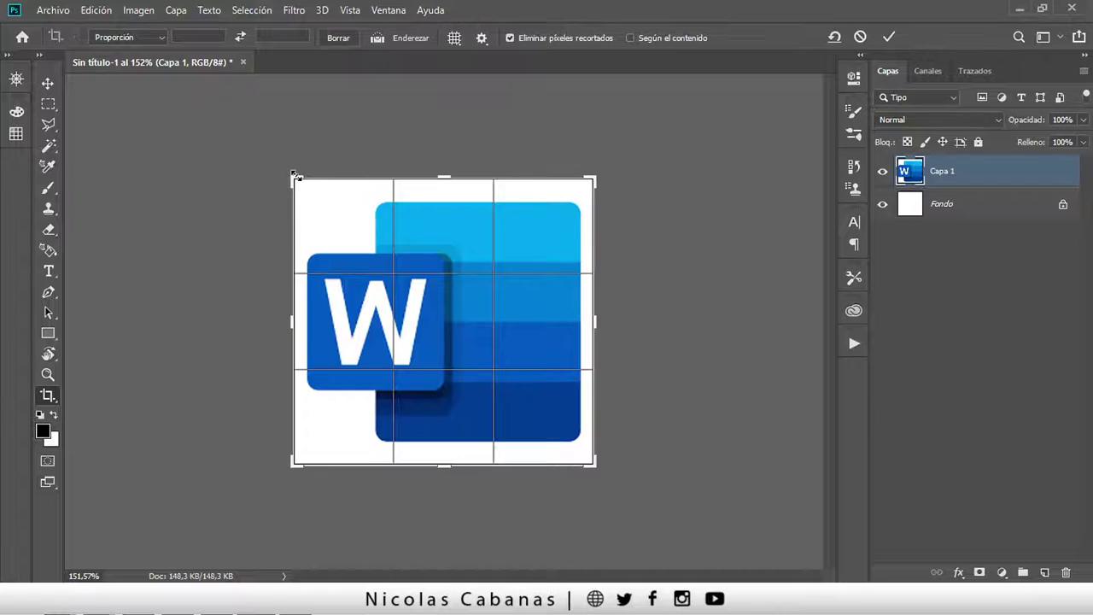
key("Return")
key("w")
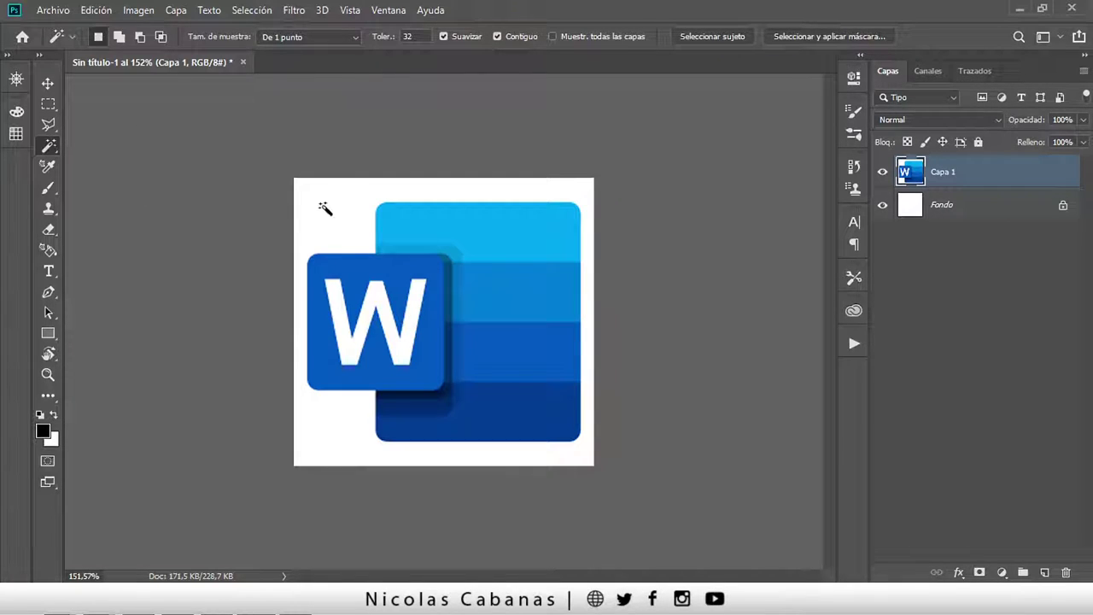
Step: Merge Capa 1 into Fondo, uncheck Contiguo, and select every white area, W included
left_click(350, 195)
key("ctrl+d")
key("ctrl+e")
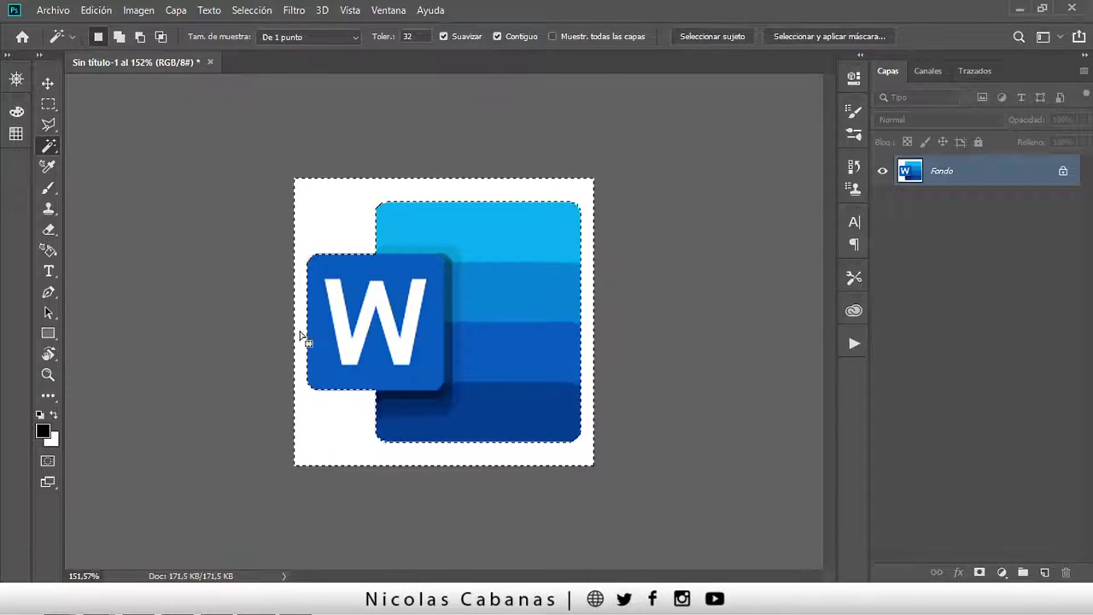
key("ctrl+d")
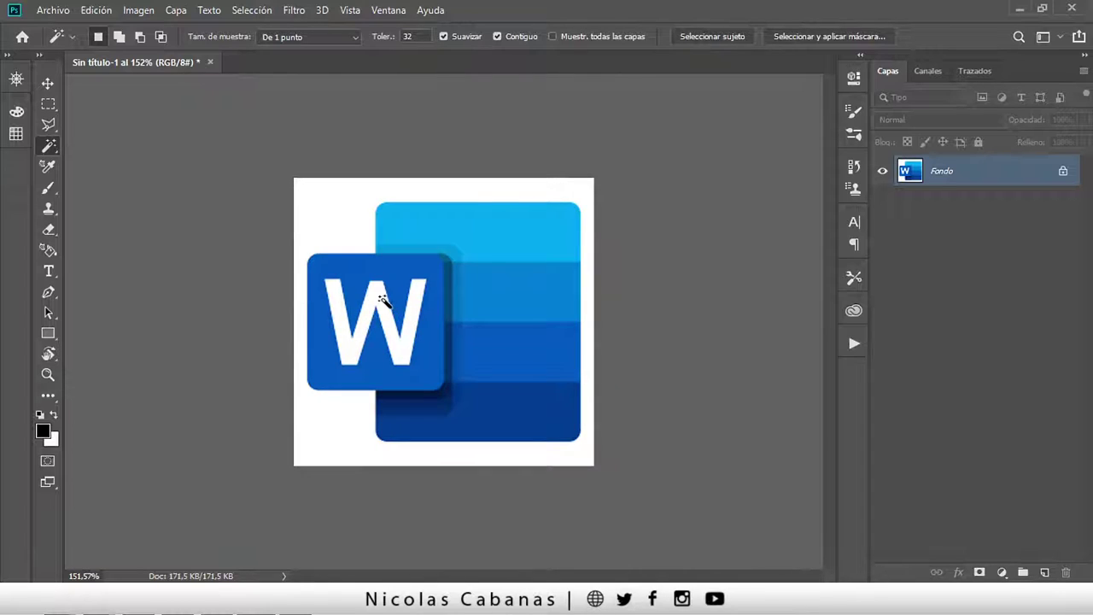
left_click(497, 36)
left_click(329, 200)
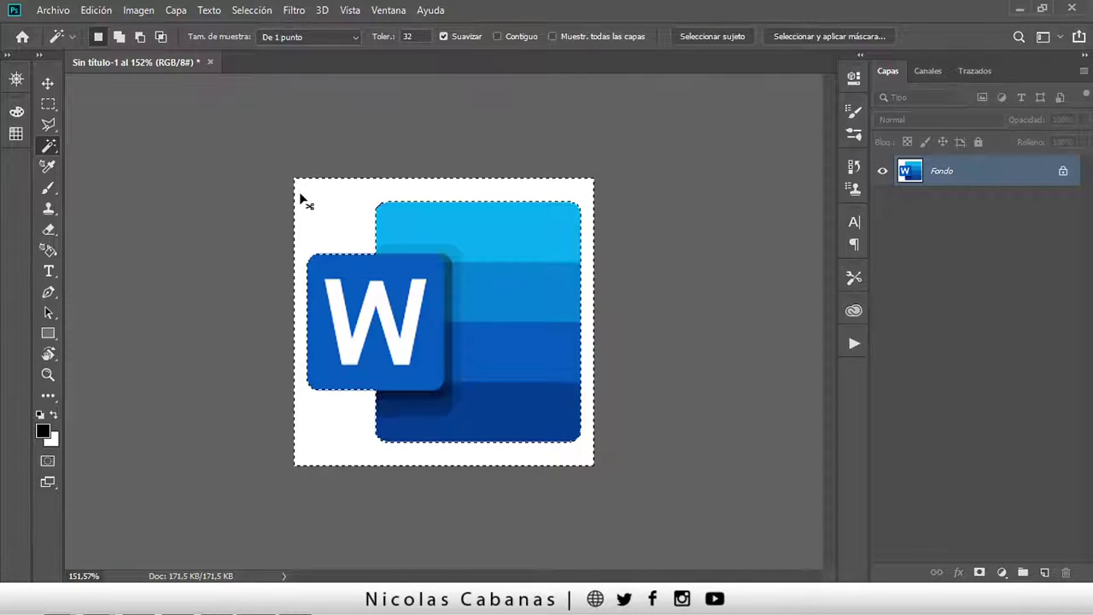
Step: Step back in history to before the crop and merge, restoring Capa 1 above Fondo
key("ctrl+j")
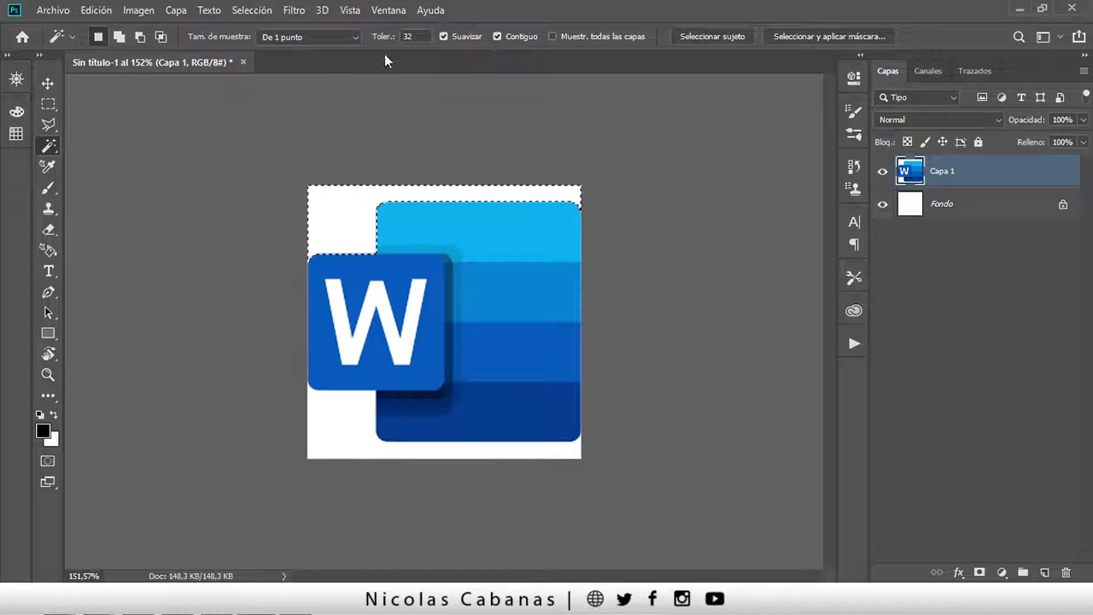
Step: With Contiguous unchecked, reselect with the Magic Wand so every white area on Capa 1, including the W, is selected
left_click(497, 36)
key("ctrl+d")
left_click(335, 210)
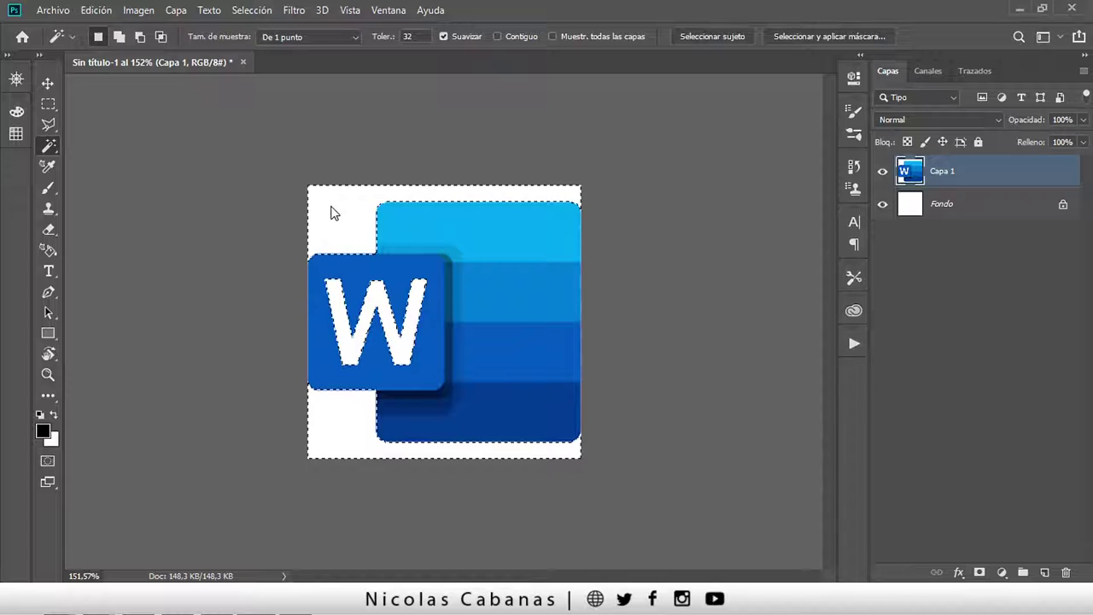